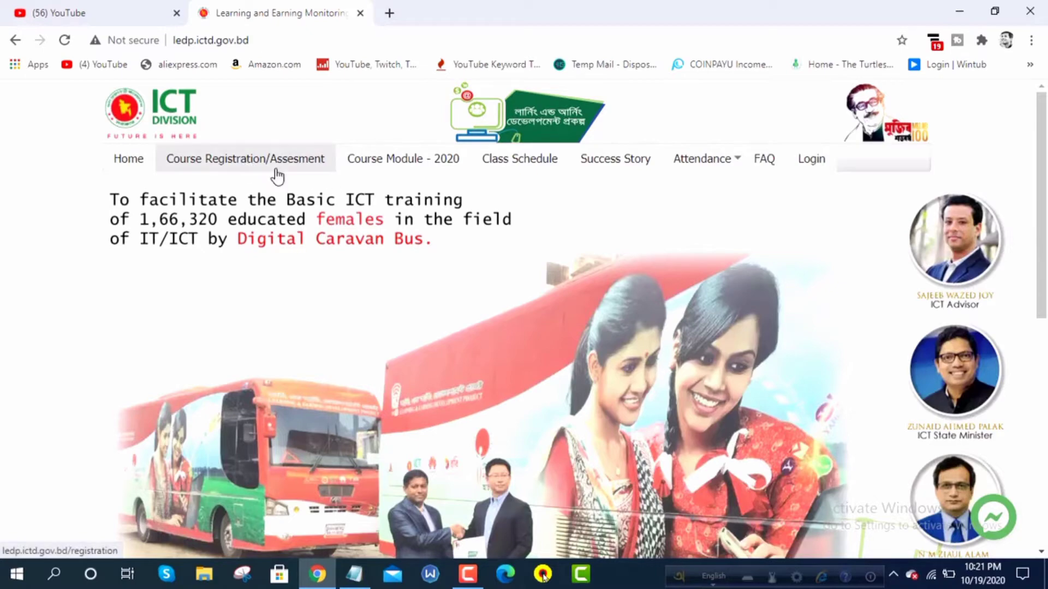
Open the LEDP Student Registration Form from Course Registration/Assesment.
scroll(539, 275, down, 5)
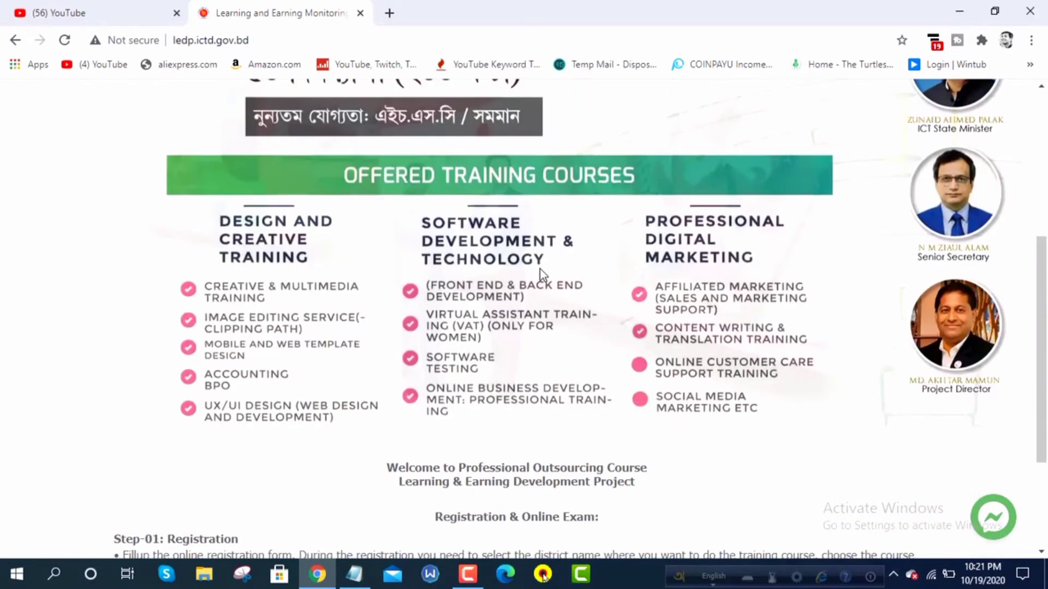
scroll(637, 234, down, 3)
scroll(689, 238, up, 10)
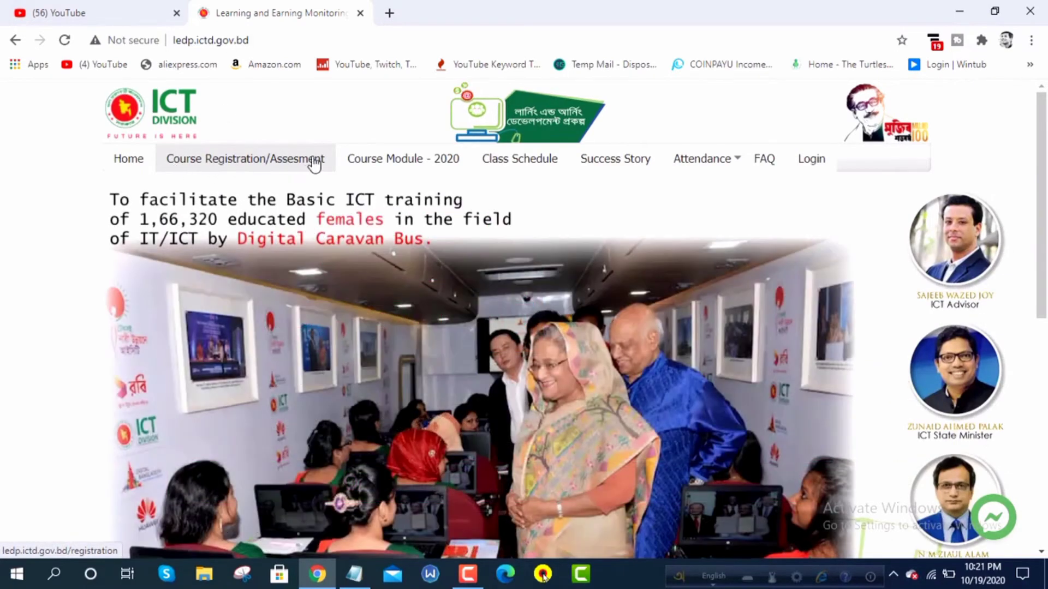
click(271, 169)
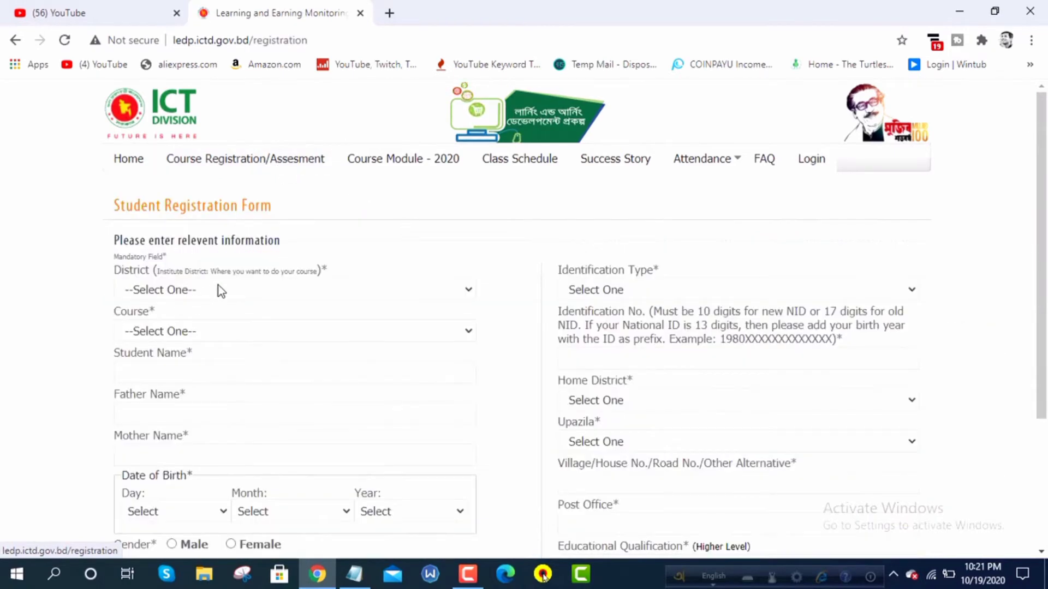
Choose Feni as the training district.
click(229, 290)
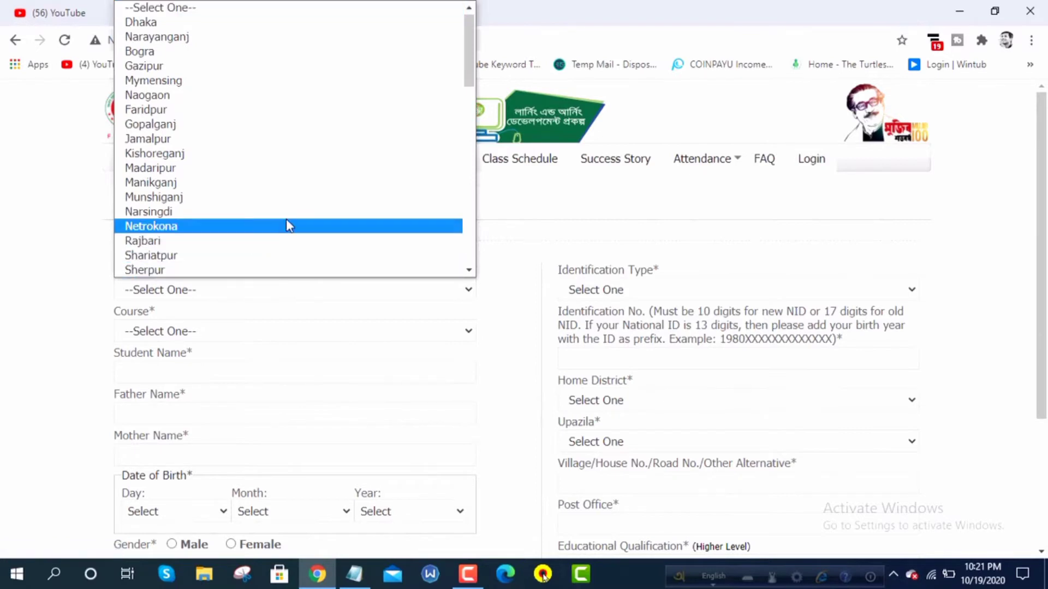
drag(264, 287, 338, 321)
click(338, 310)
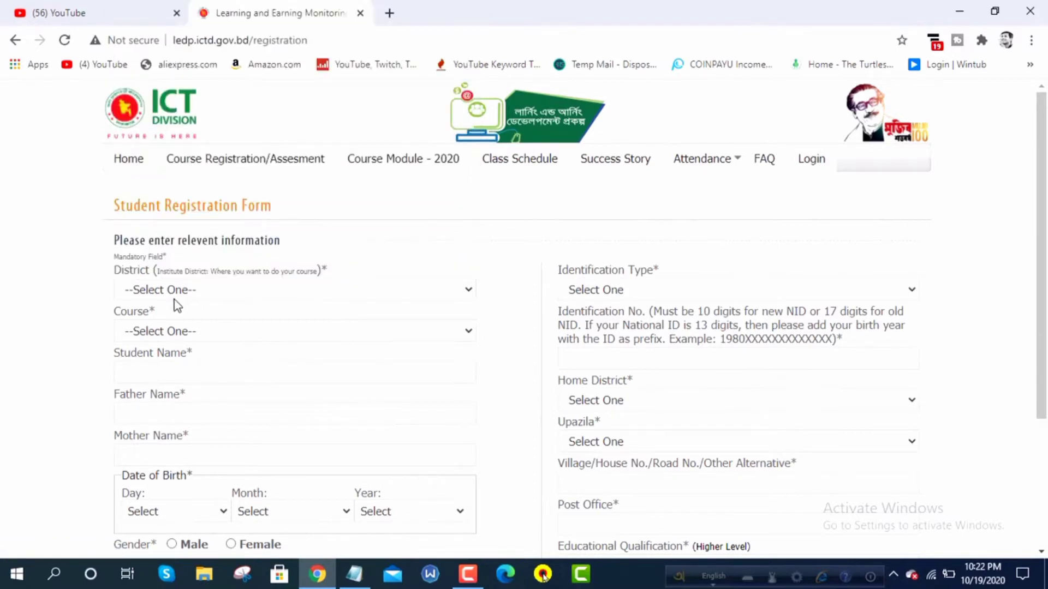
click(267, 296)
scroll(206, 153, down, 1)
scroll(230, 164, down, 5)
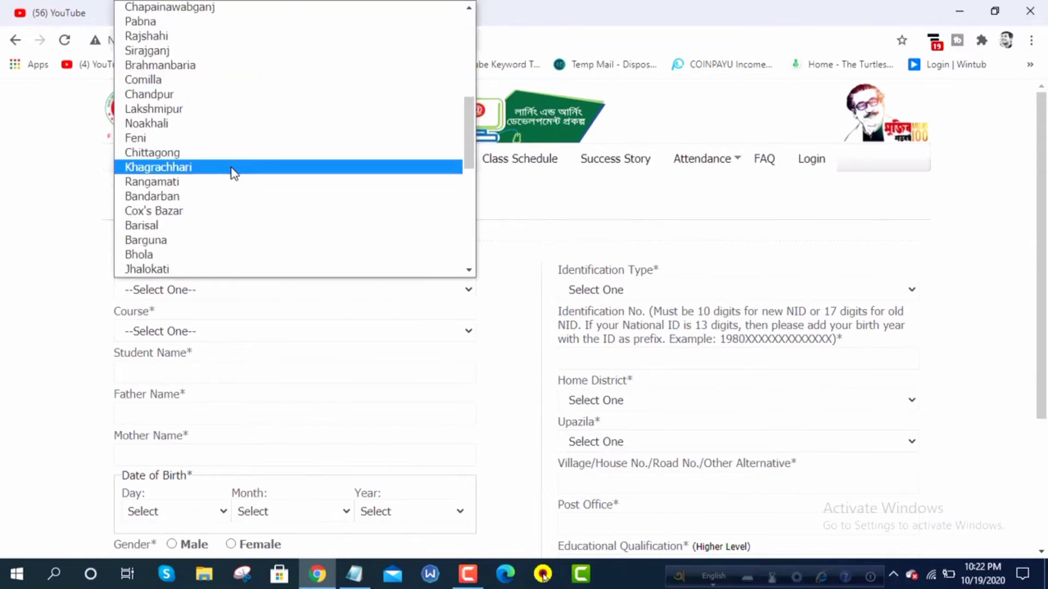
scroll(234, 171, down, 5)
scroll(234, 169, down, 1)
scroll(252, 191, down, 1)
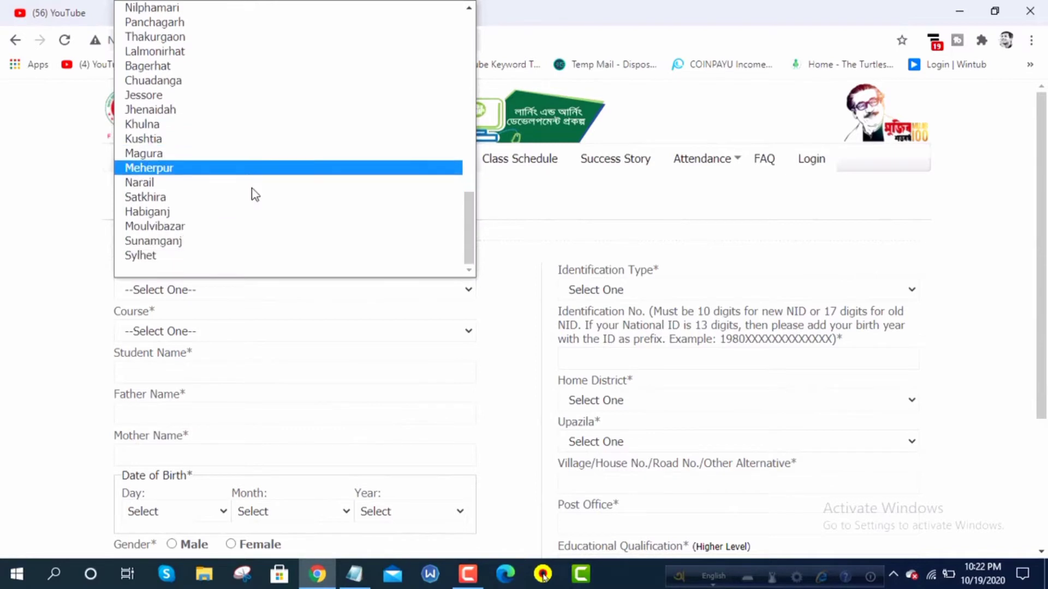
scroll(233, 159, up, 3)
scroll(208, 129, up, 1)
scroll(225, 110, up, 1)
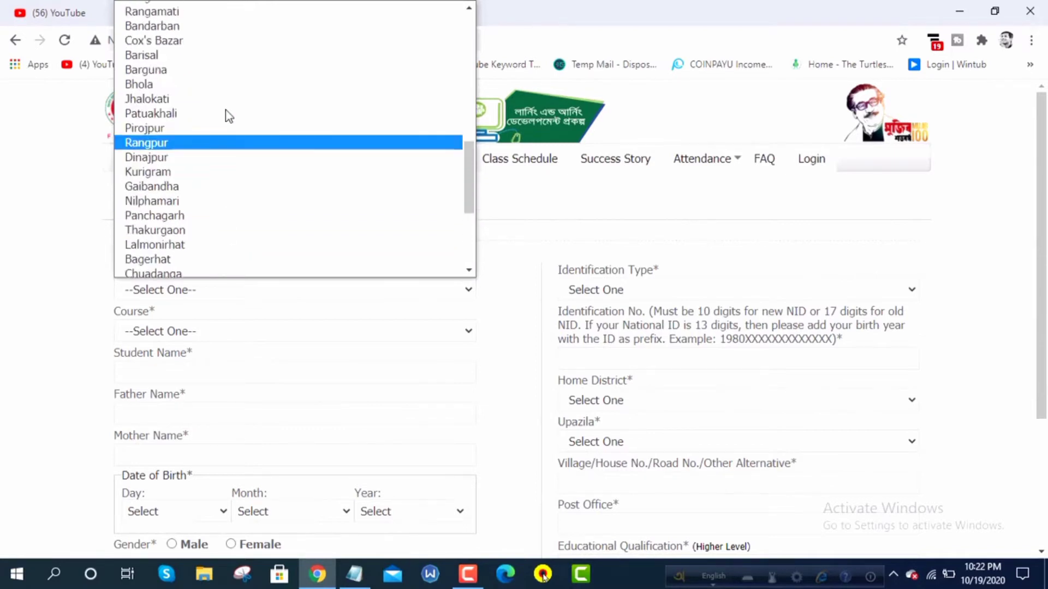
scroll(225, 110, up, 2)
click(183, 80)
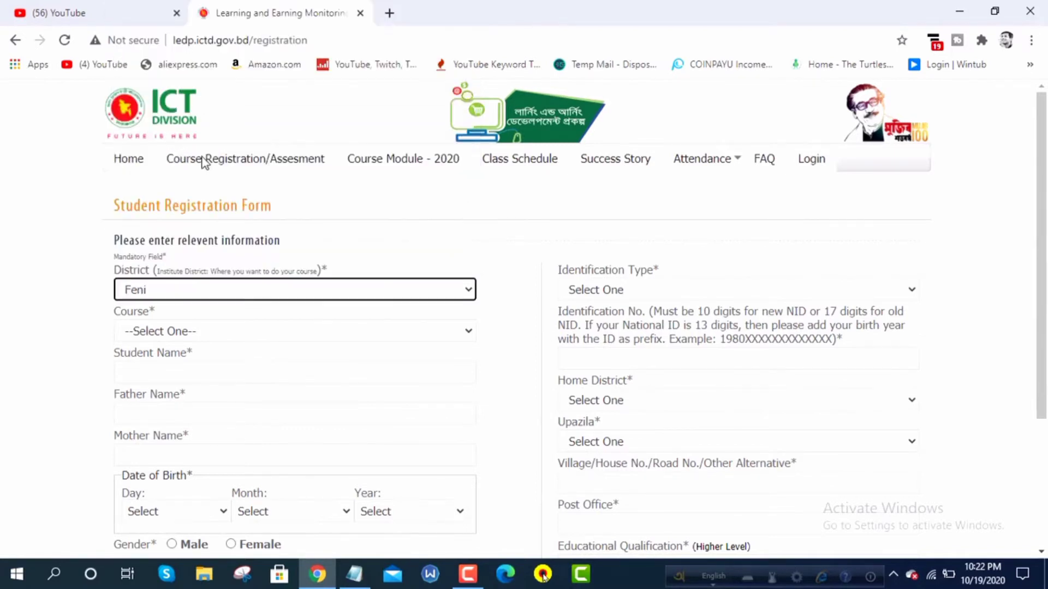
Select the Web Design & Development - 2020 (2020, February) course.
scroll(276, 292, down, 1)
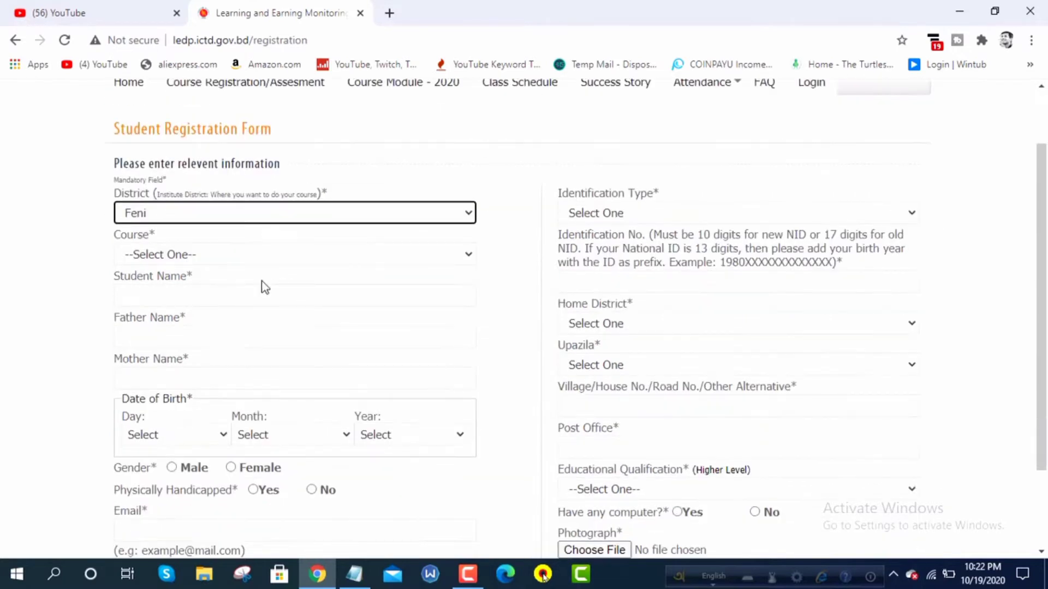
click(192, 253)
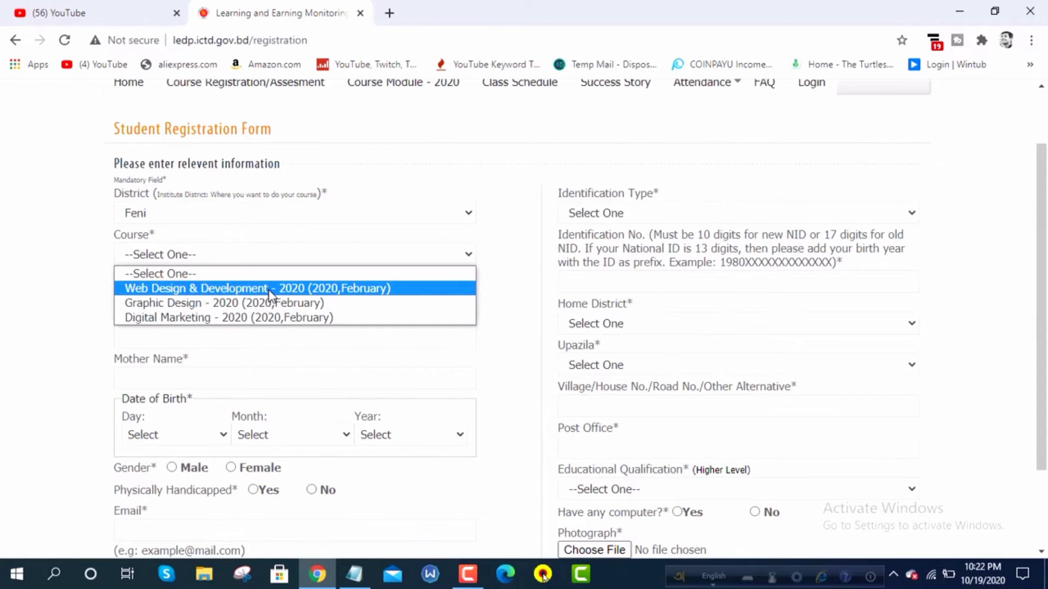
click(271, 296)
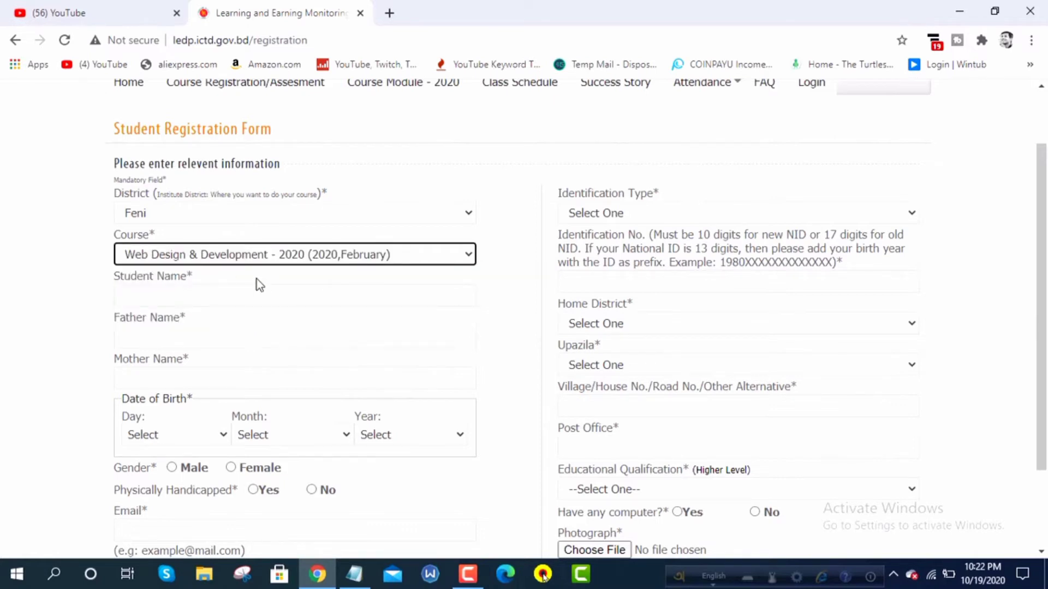
Enter the student's full name, the father's name and the mother's name in the form.
click(218, 293)
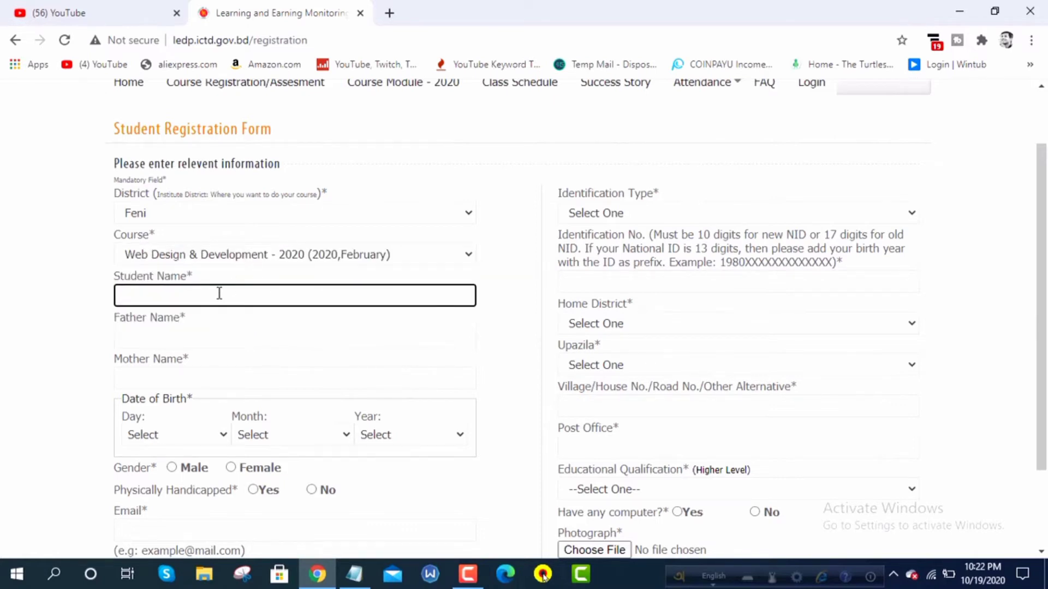
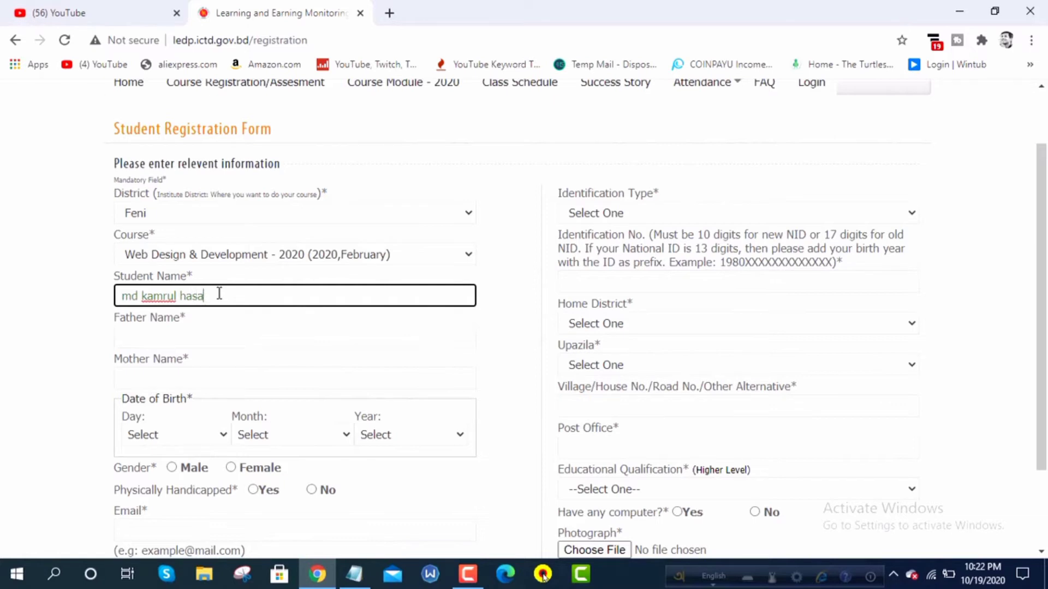
key(Tab)
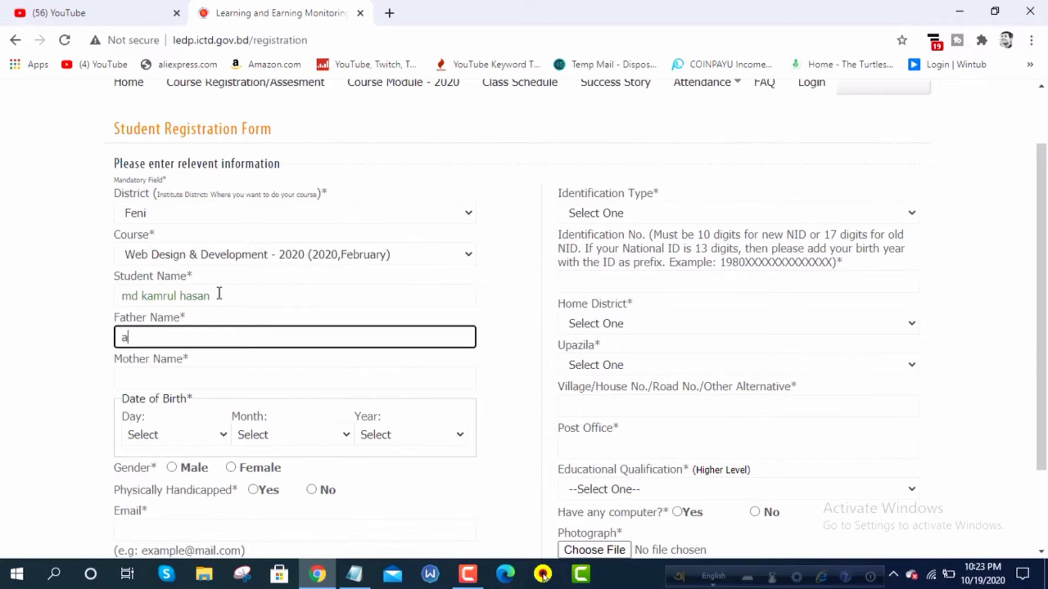
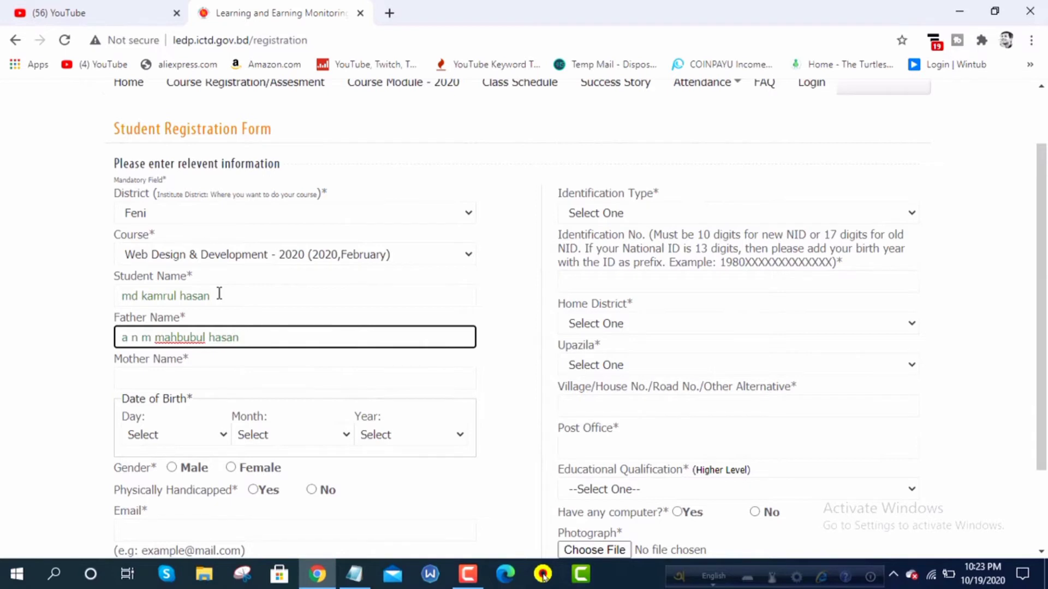
key(Tab)
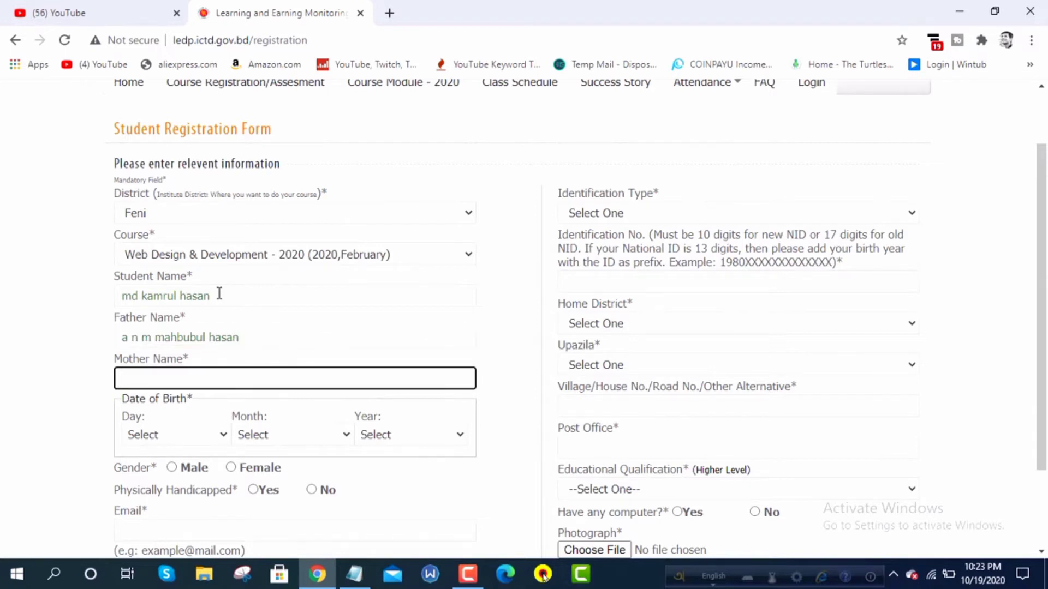
scroll(517, 351, down, 1)
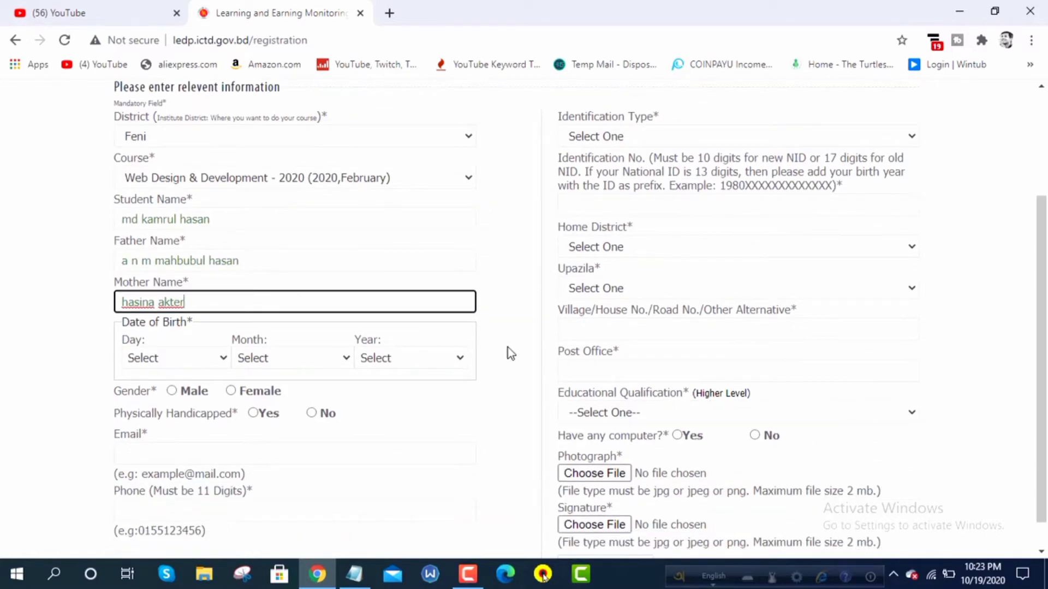
Set the date of birth to day 11, month 5, year 1999.
click(192, 356)
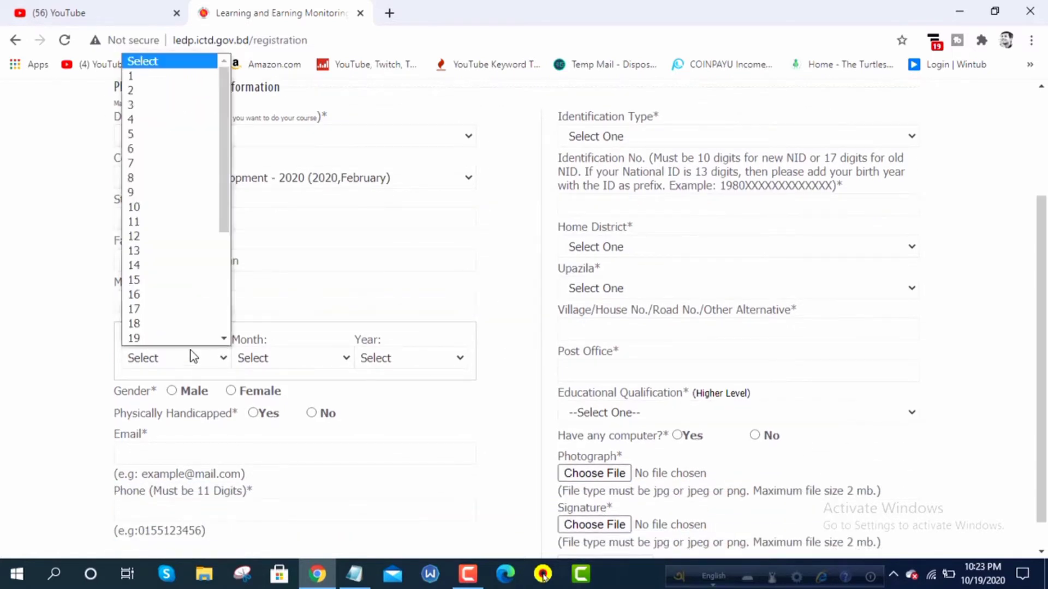
scroll(183, 314, down, 1)
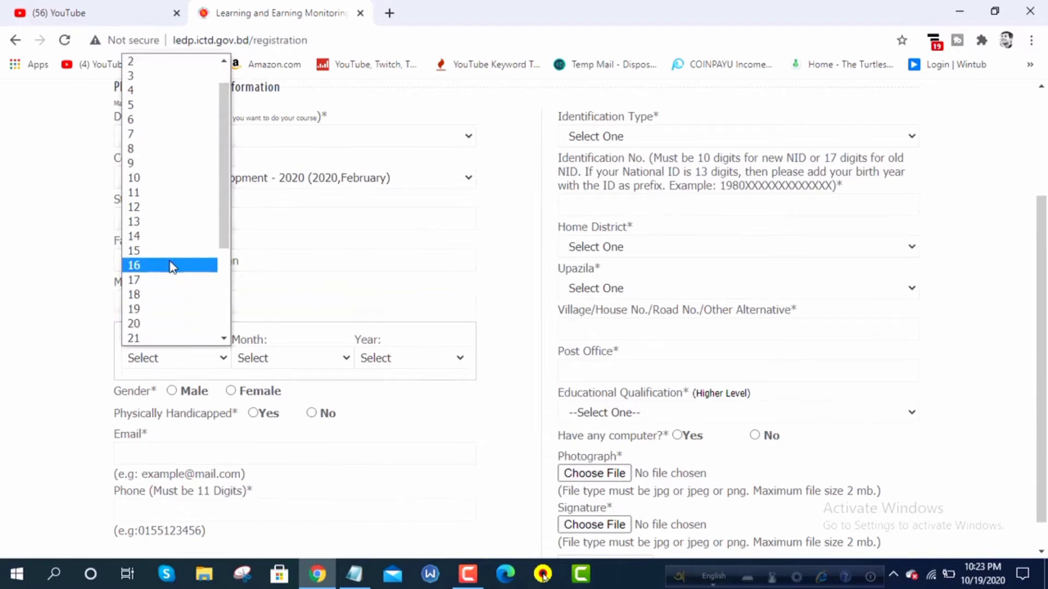
click(154, 195)
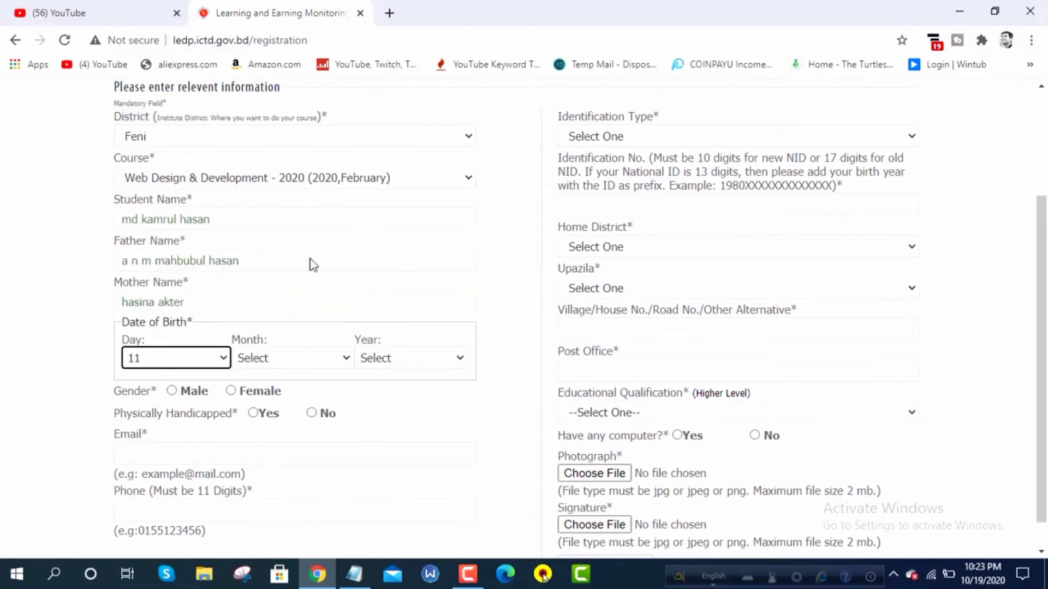
click(273, 360)
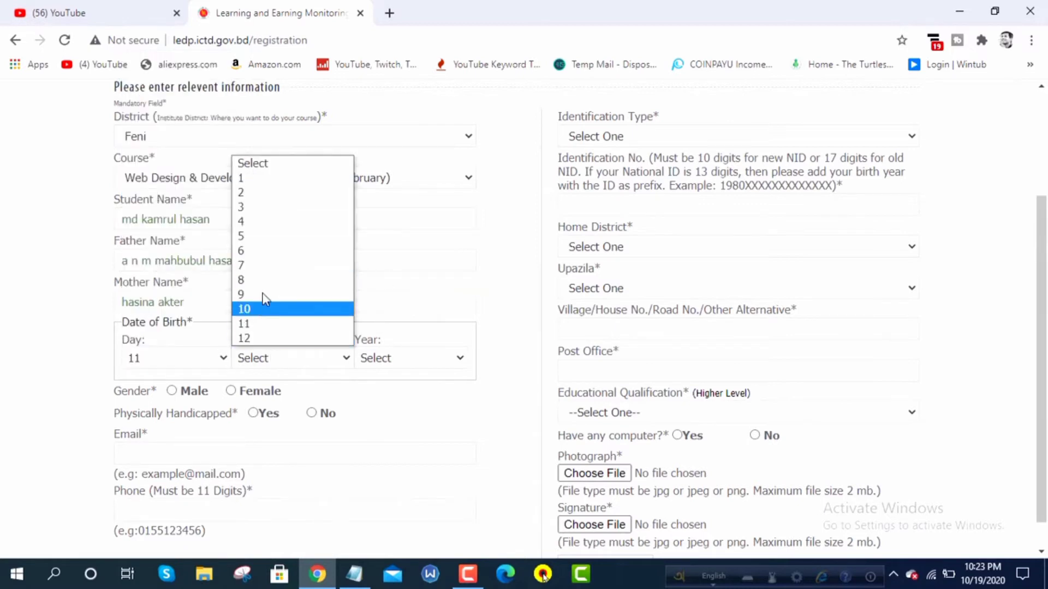
click(268, 236)
click(382, 359)
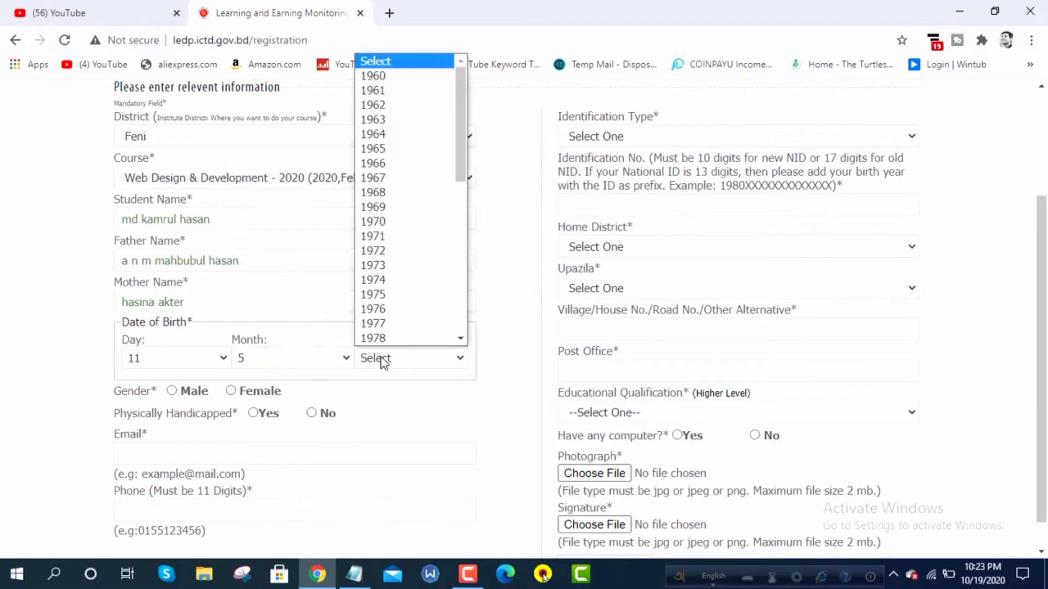
scroll(415, 297, down, 3)
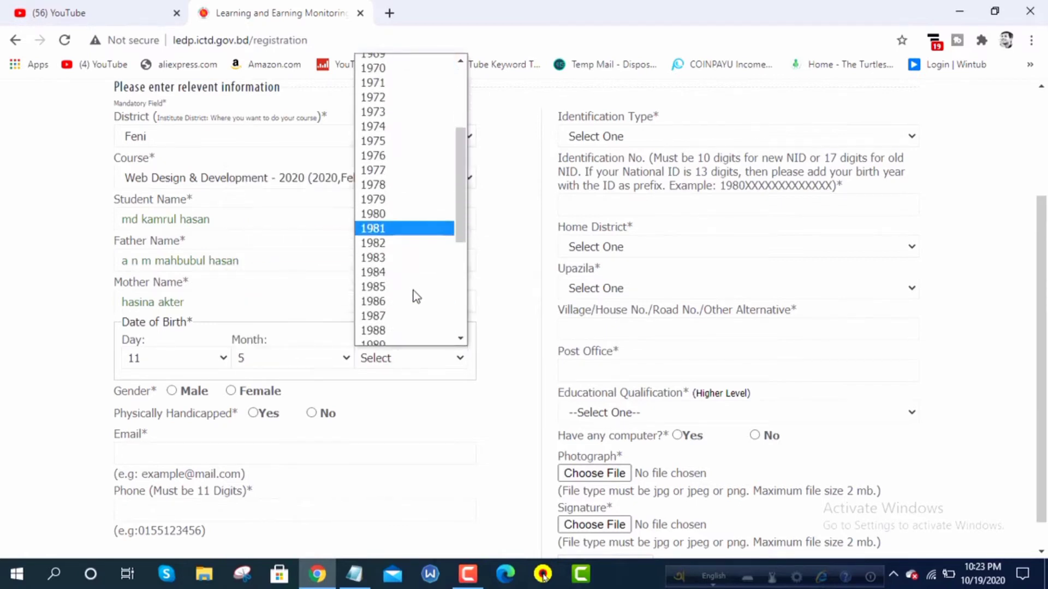
scroll(417, 288, down, 5)
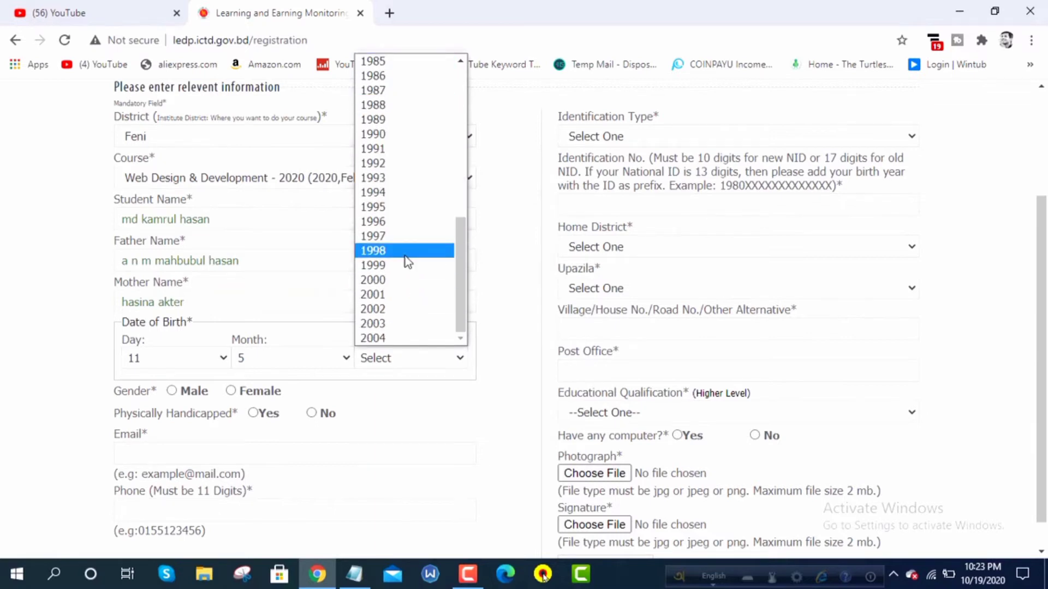
click(401, 267)
Mark the student's gender as Male.
scroll(320, 269, down, 1)
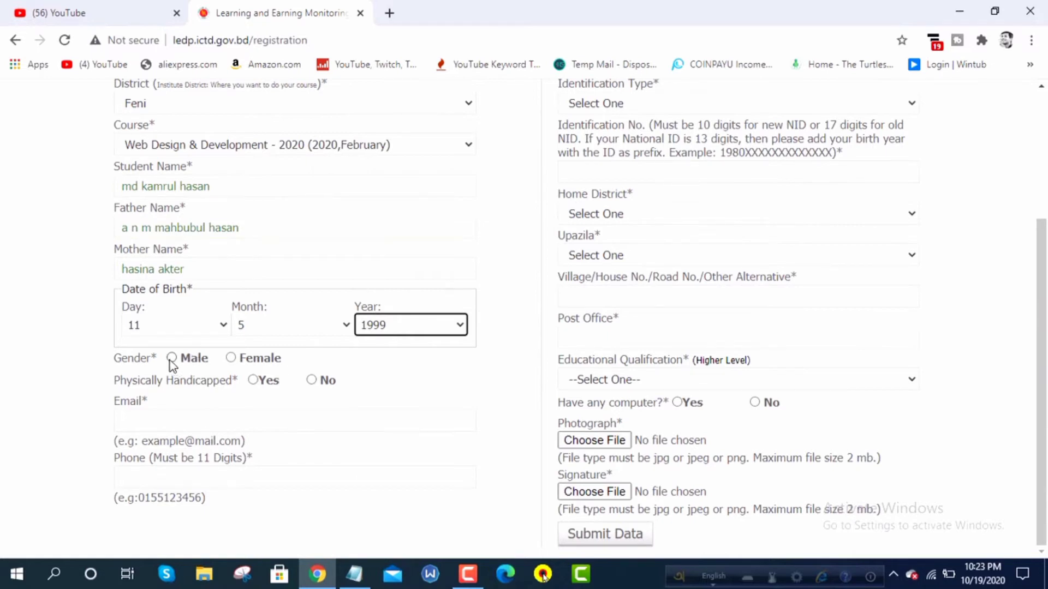
click(170, 358)
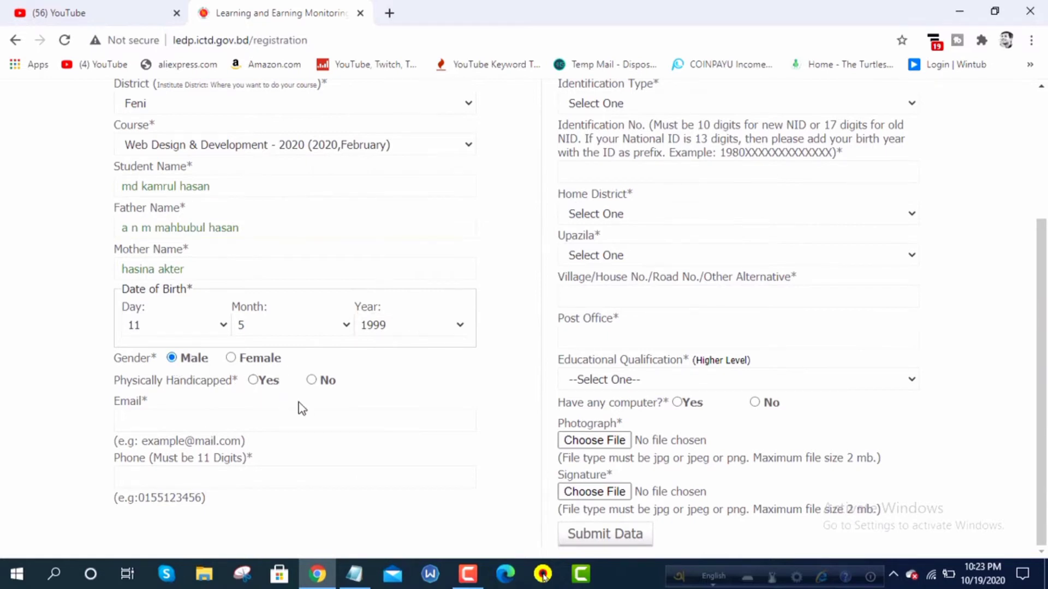
double_click(199, 380)
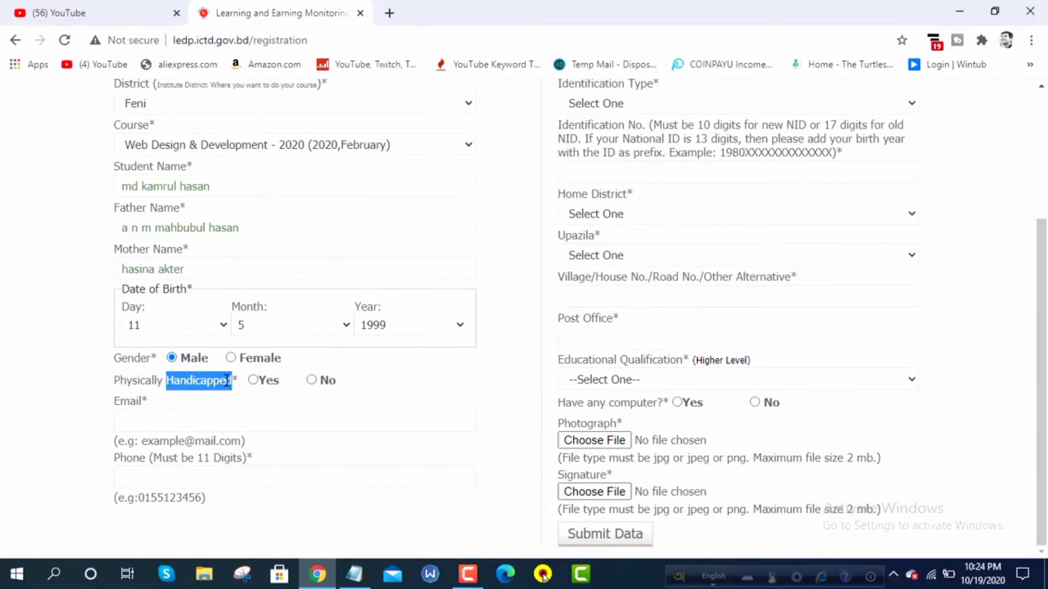
click(228, 381)
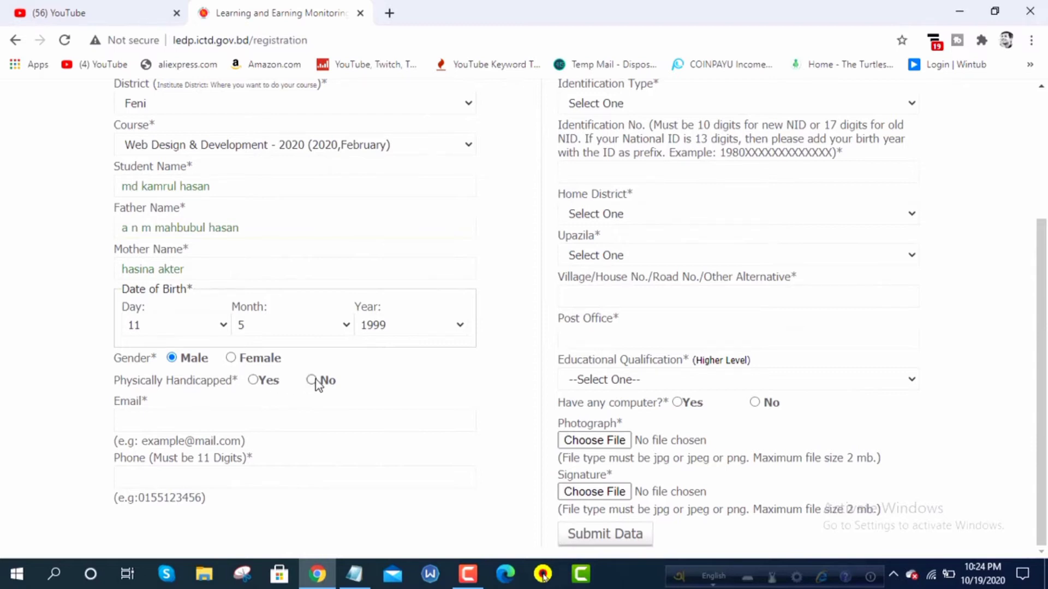
Fill the Email and 11-digit Phone fields from the browser's saved autofill details.
click(183, 420)
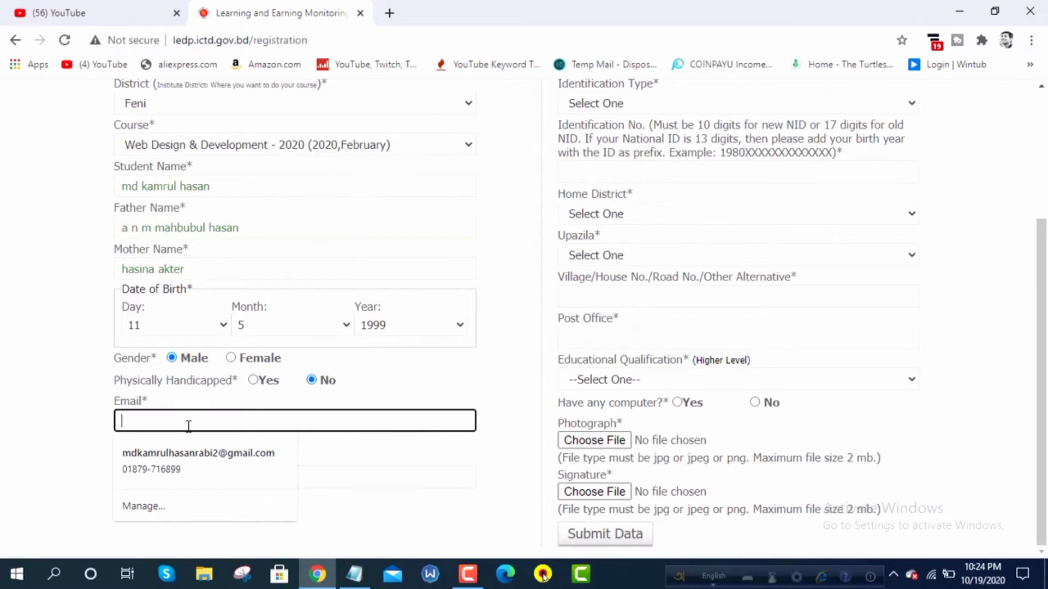
click(202, 453)
key(Tab)
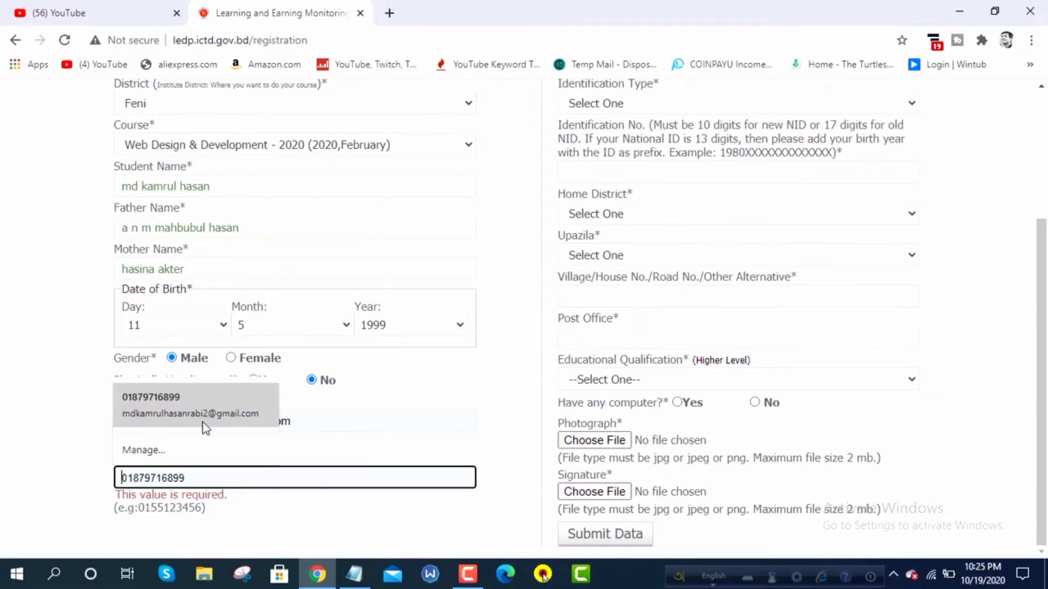
click(327, 479)
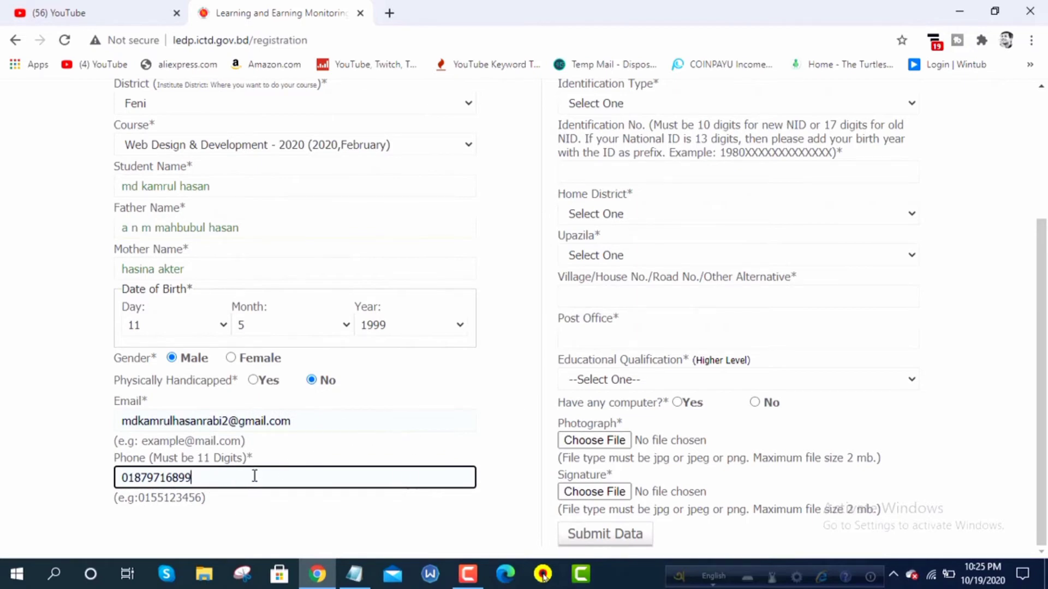
Set Identification Type to National ID and begin typing the student's NID number.
scroll(318, 412, up, 3)
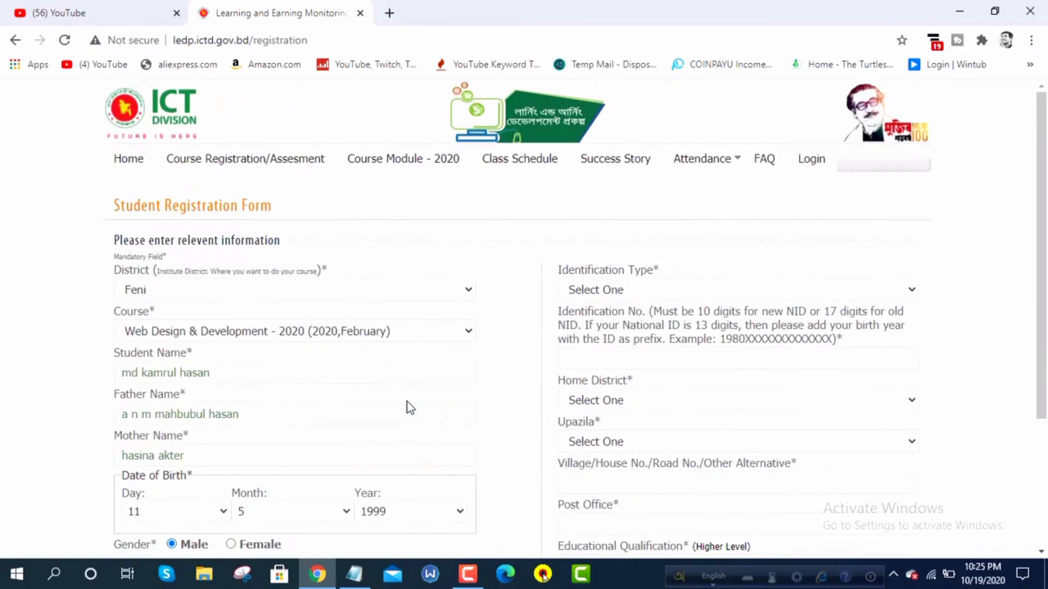
click(656, 289)
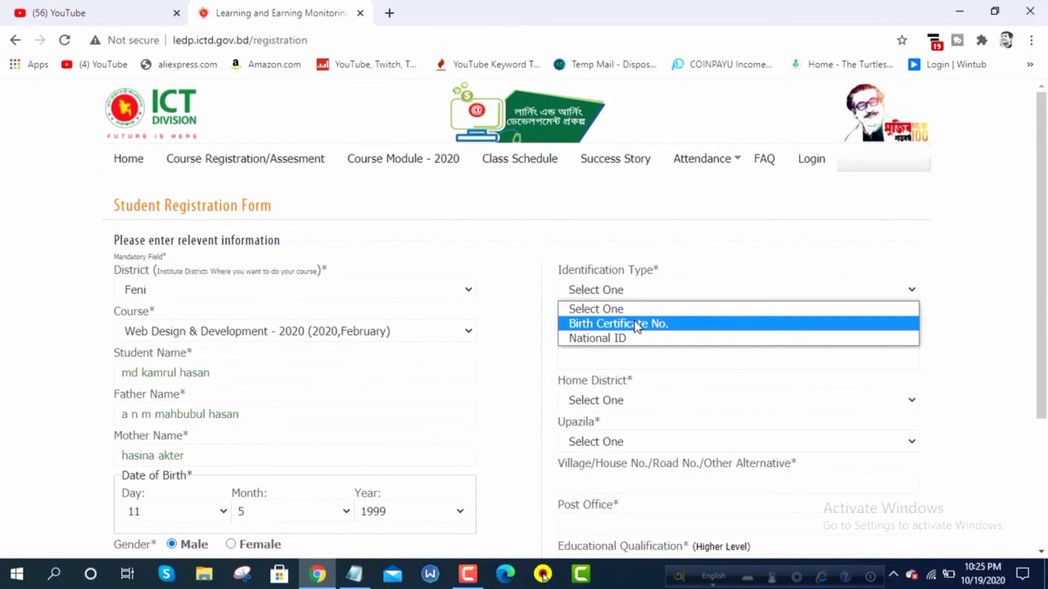
click(626, 343)
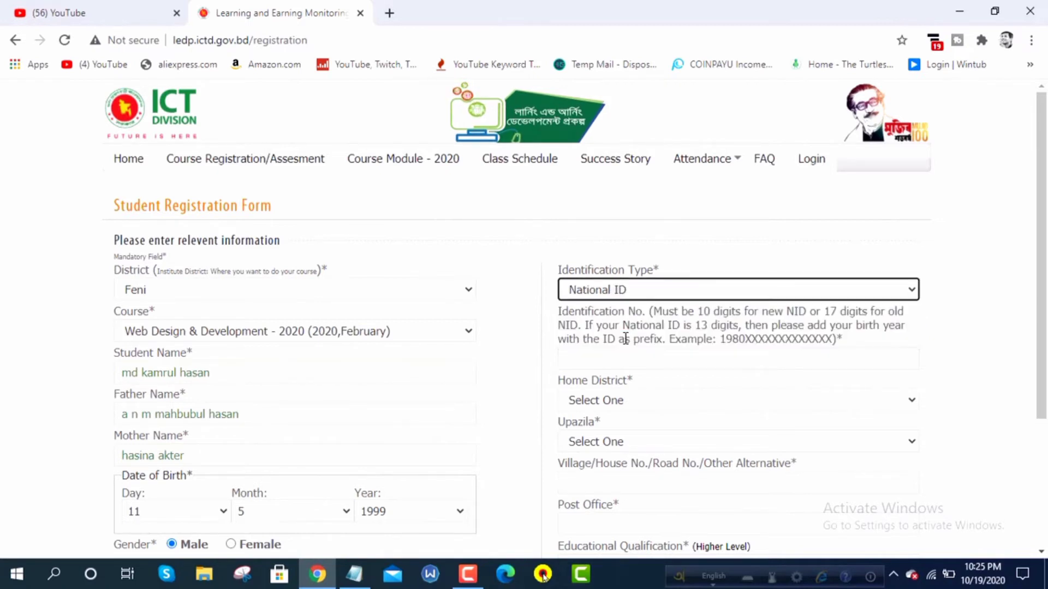
click(613, 360)
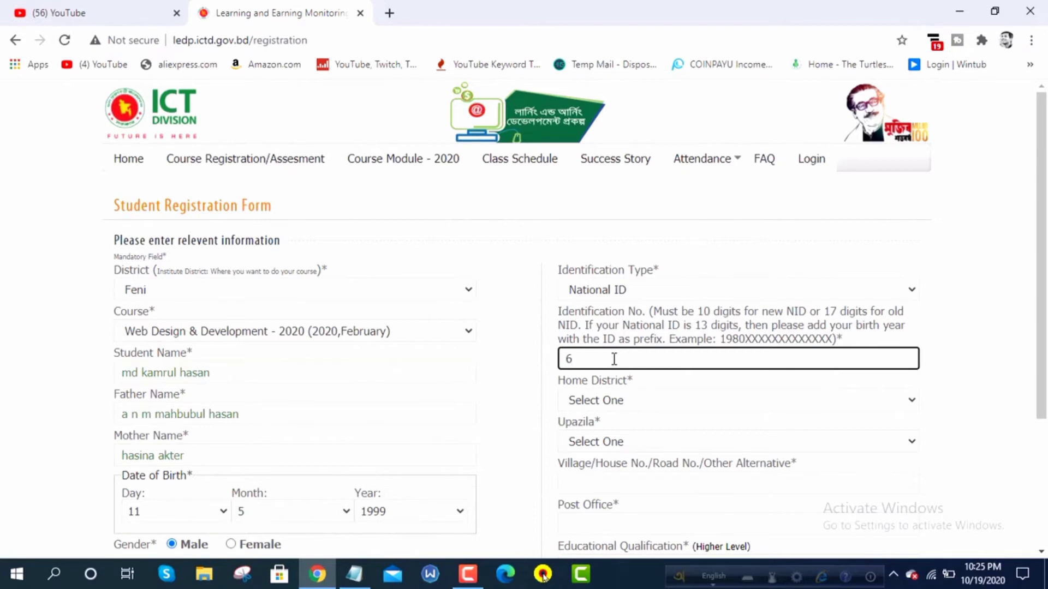
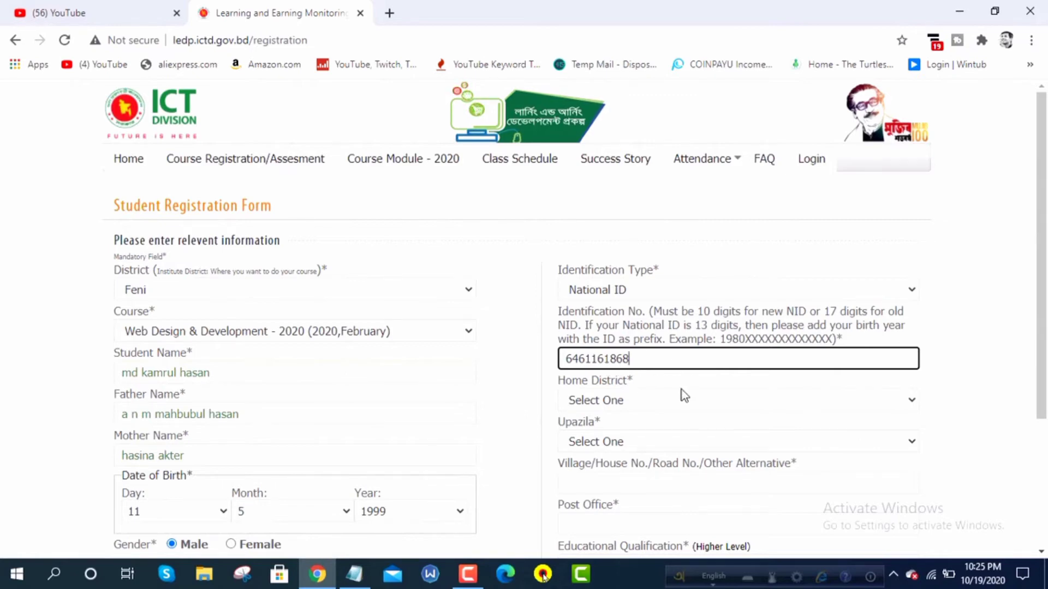
Set Home District to Feni and Upazila to Chhagalnaiya.
click(656, 393)
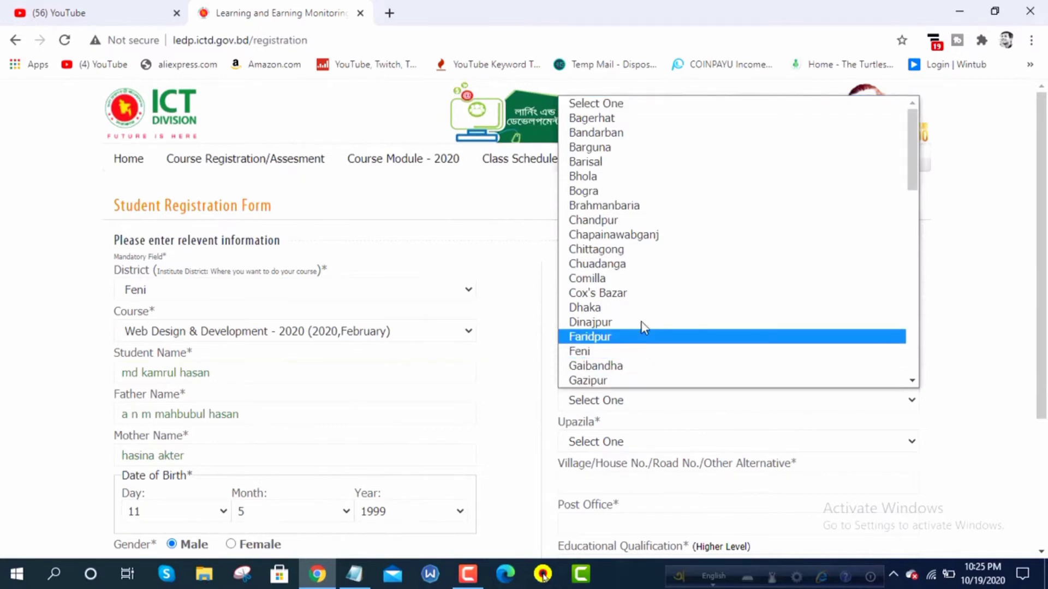
scroll(662, 262, down, 3)
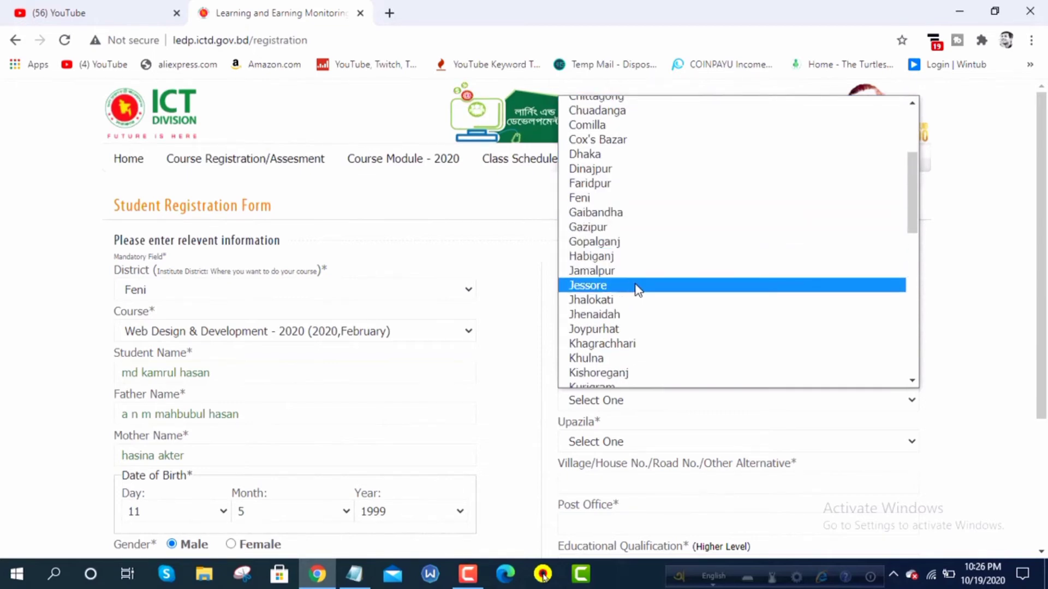
scroll(637, 289, down, 10)
scroll(661, 273, up, 10)
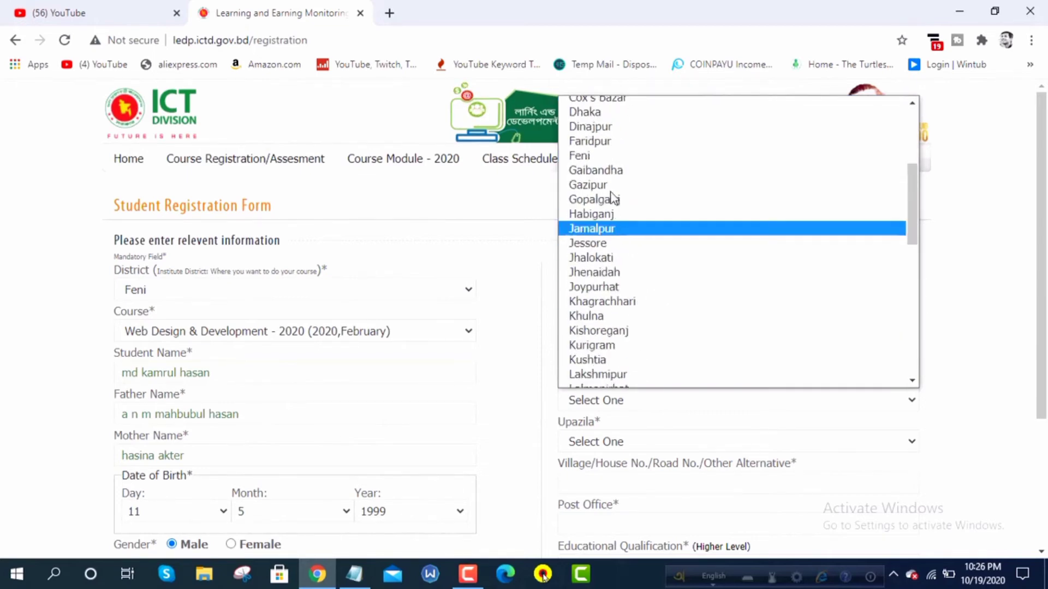
click(618, 160)
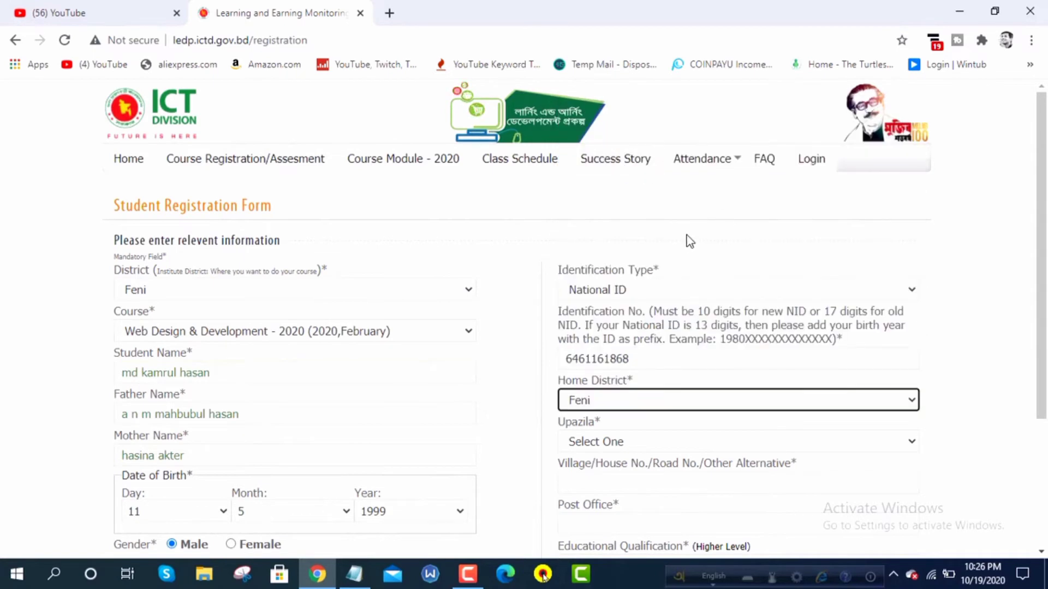
scroll(718, 381, down, 3)
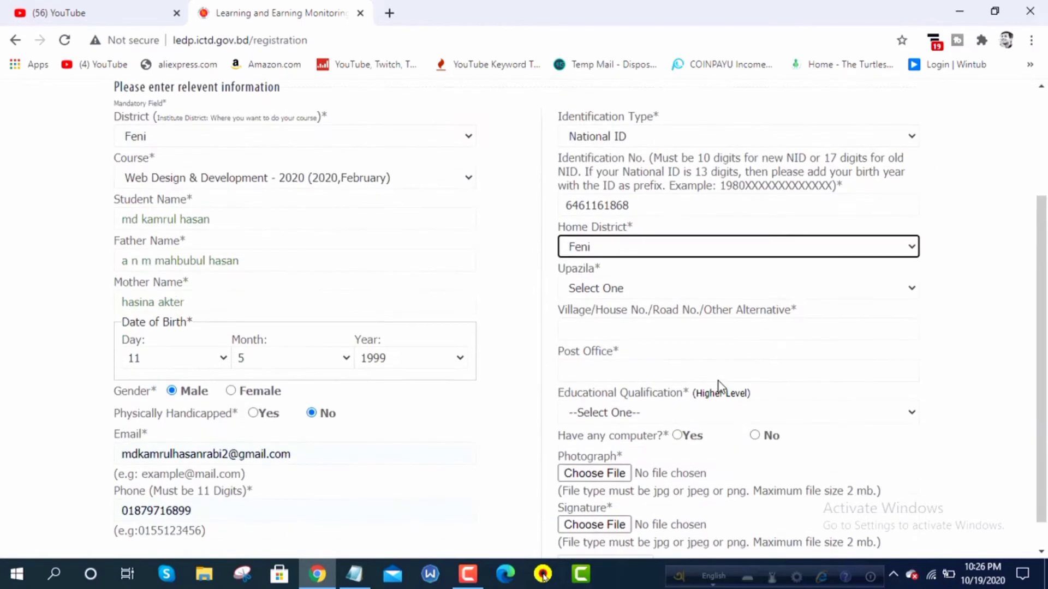
click(650, 288)
click(666, 306)
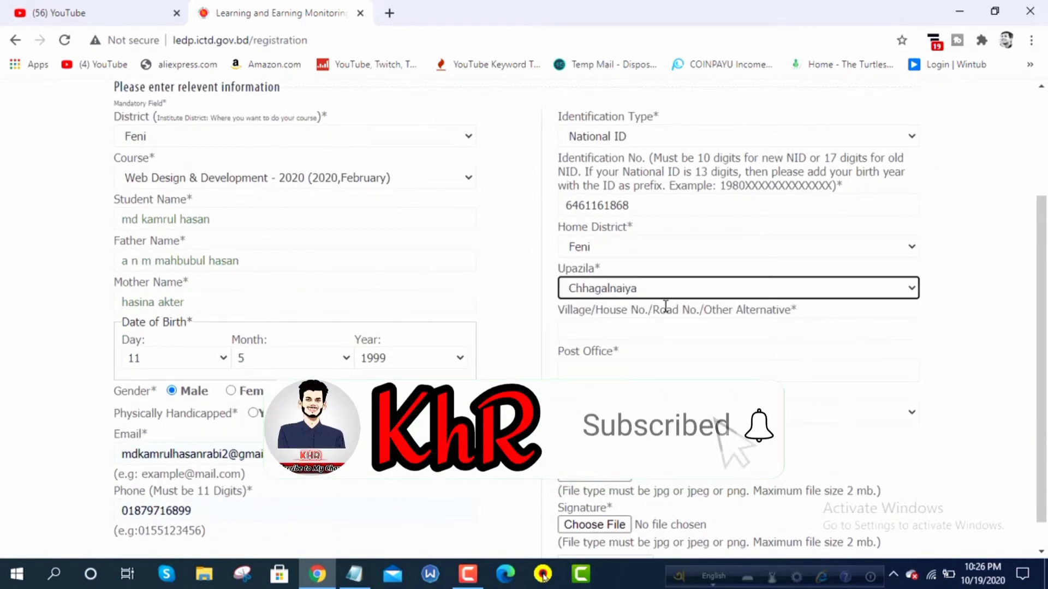
click(605, 326)
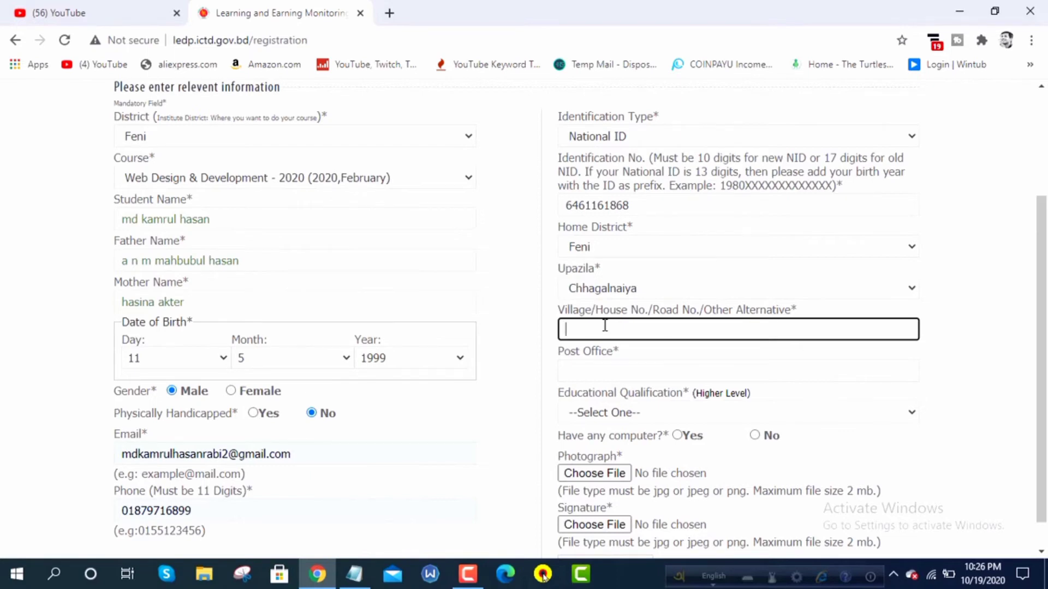
Type the student's village/house address and the post office name.
text(West)
text(-C)
text(hhagaln)
text(aiya)
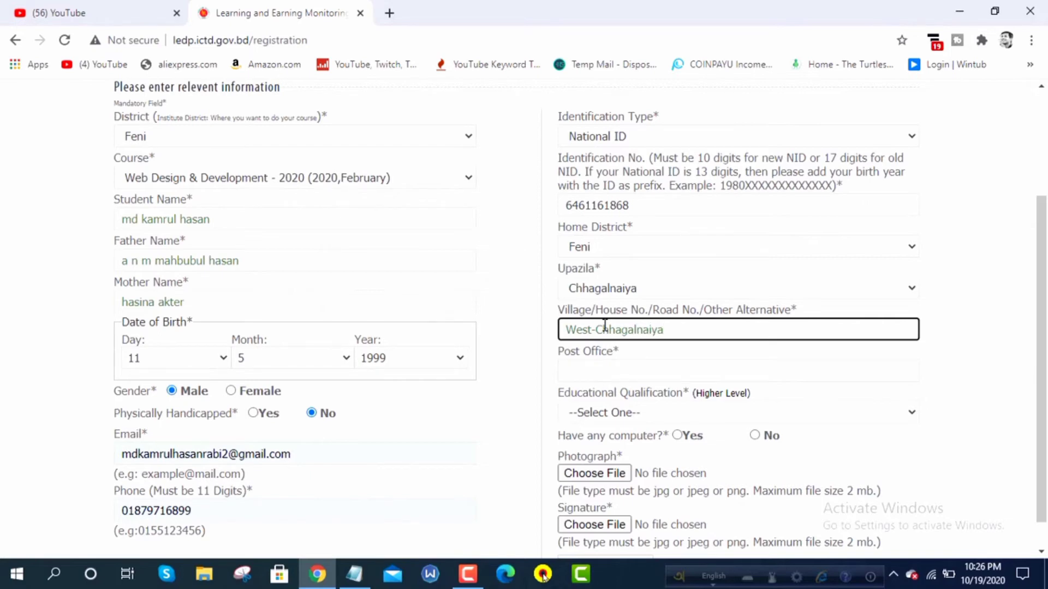
key(Tab)
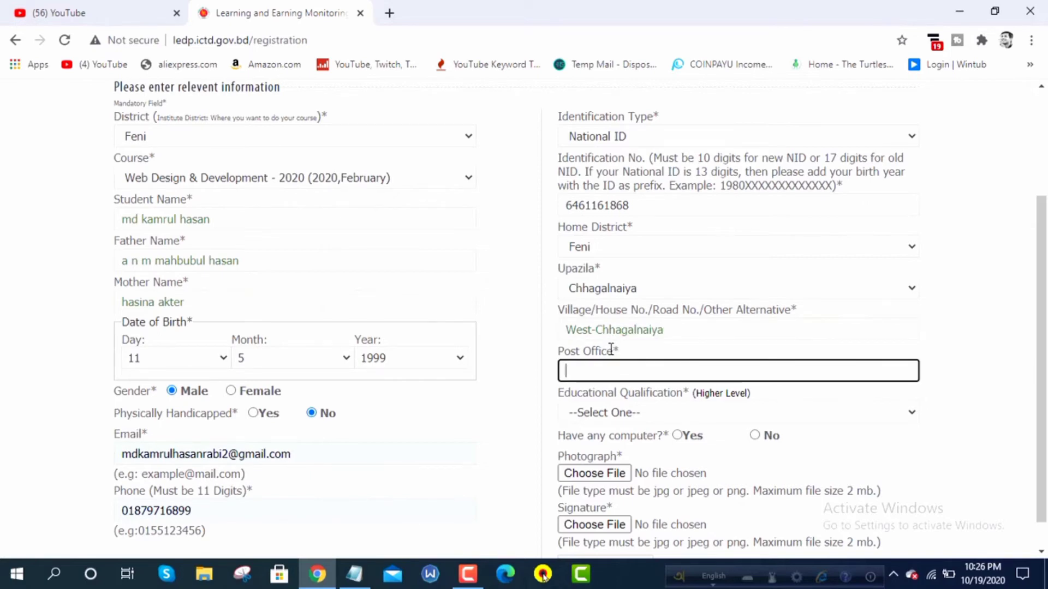
text(chhag)
text(alnai)
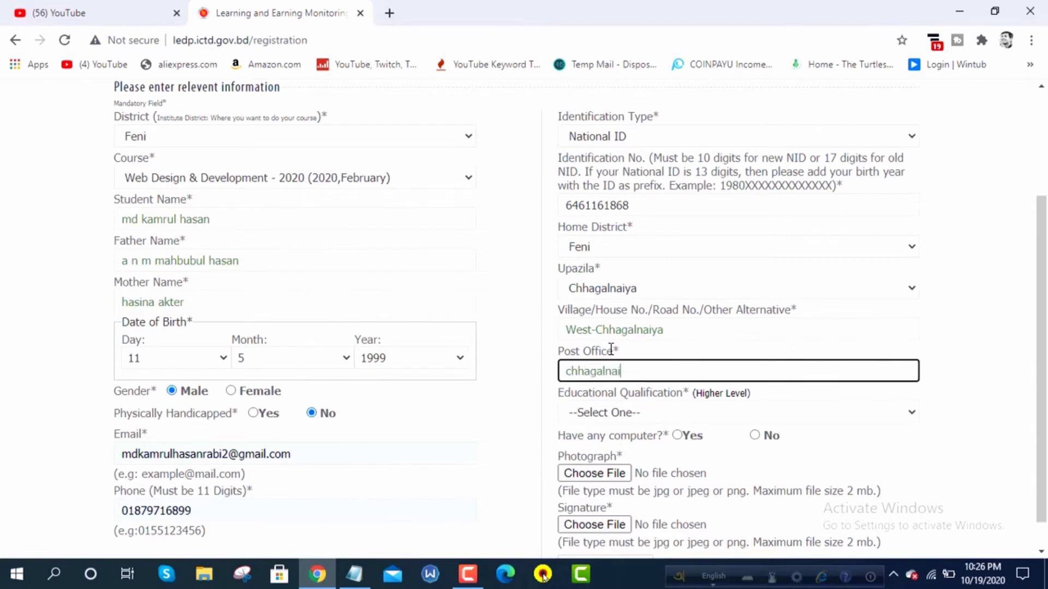
text(ya)
Set Educational Qualification to Master and answer Yes to 'Have any computer?'.
click(623, 414)
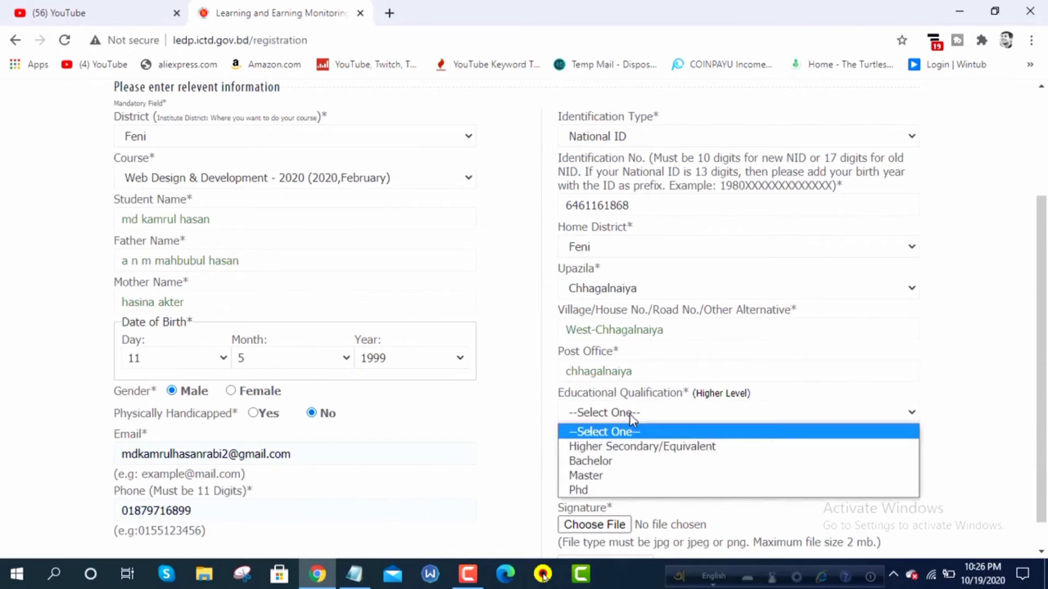
click(631, 418)
scroll(633, 416, down, 1)
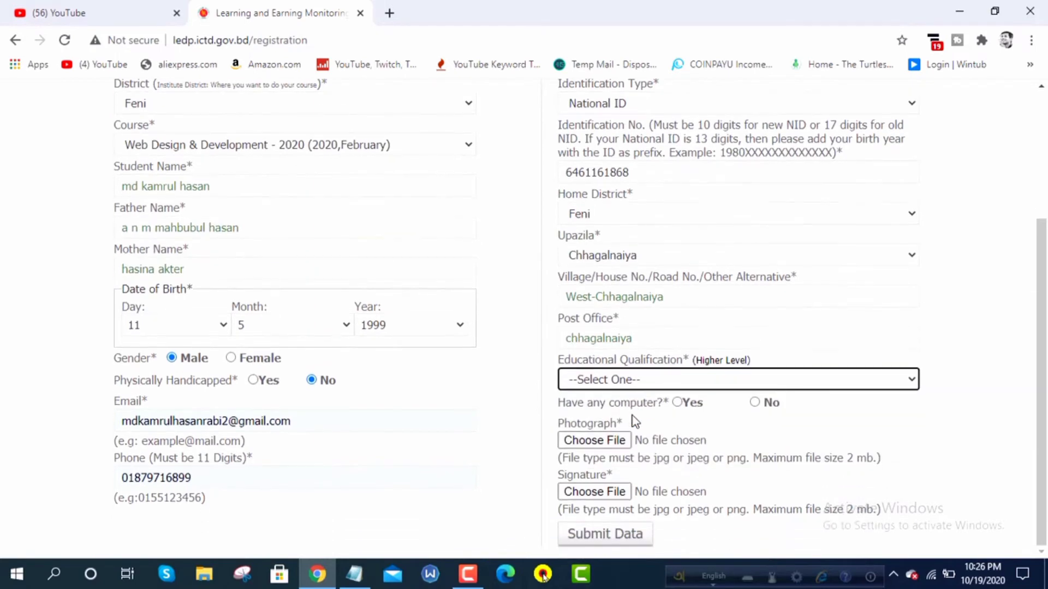
click(636, 388)
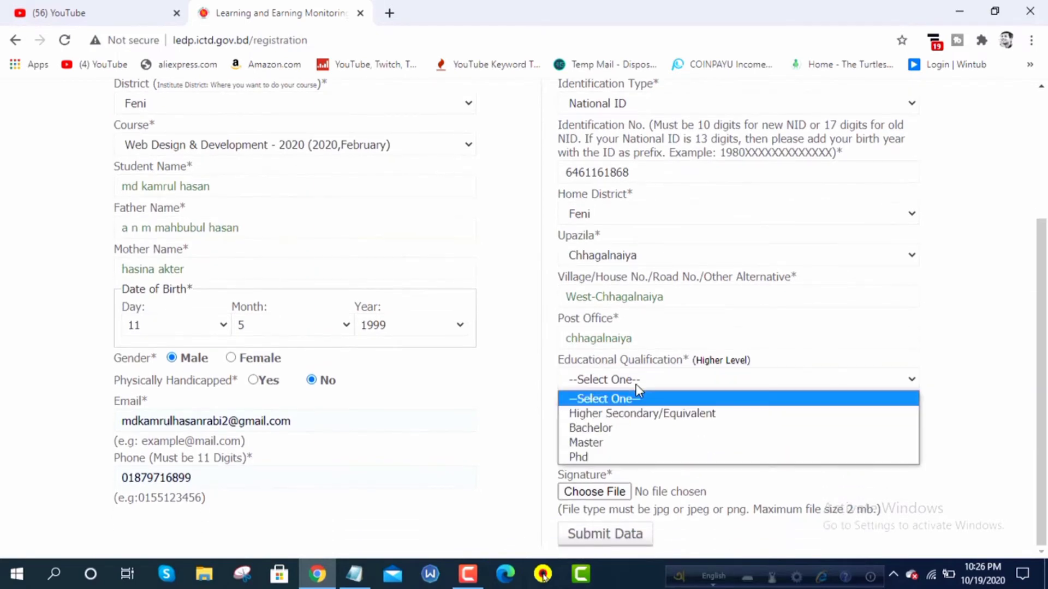
click(612, 447)
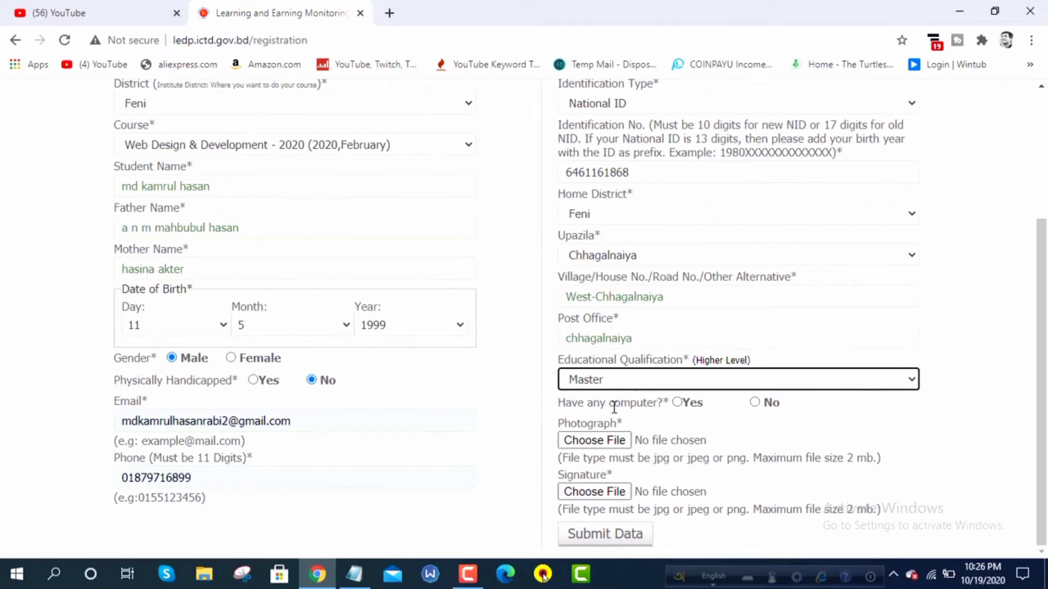
click(677, 402)
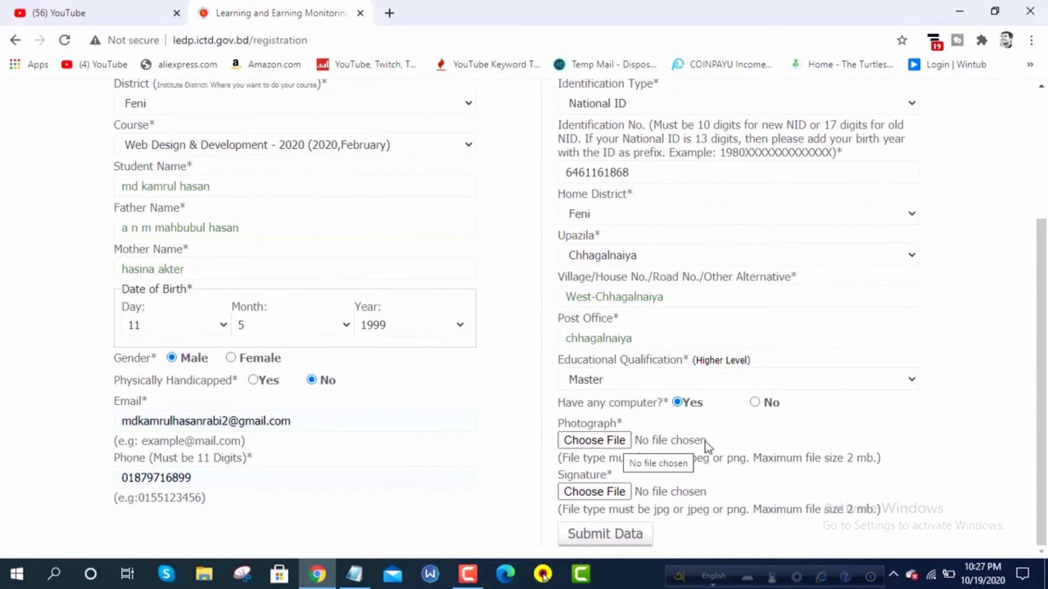
Upload the Desktop image 'pic' as the photograph through Choose File.
click(619, 443)
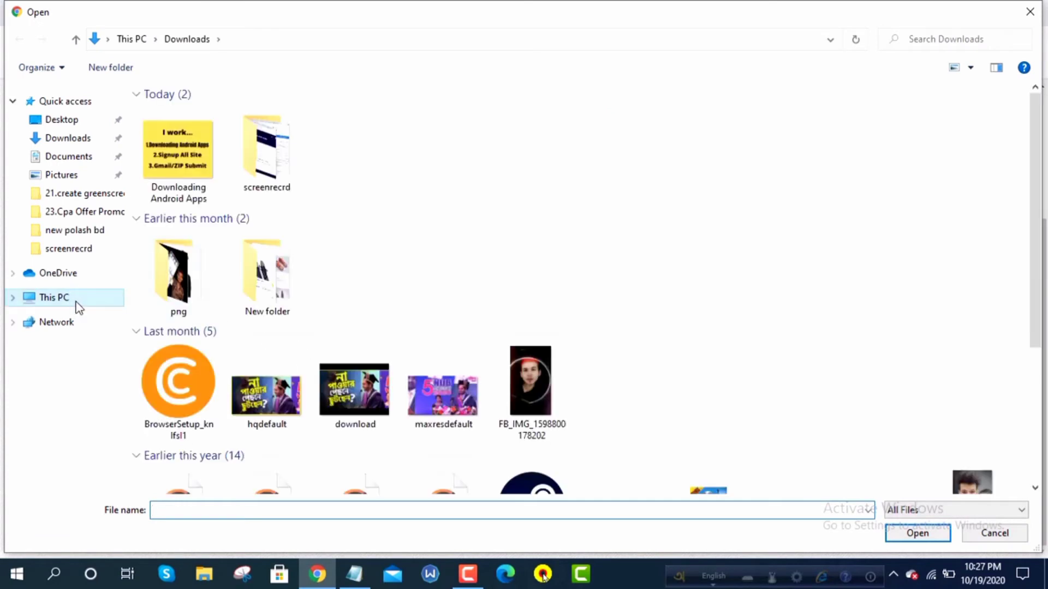
click(112, 121)
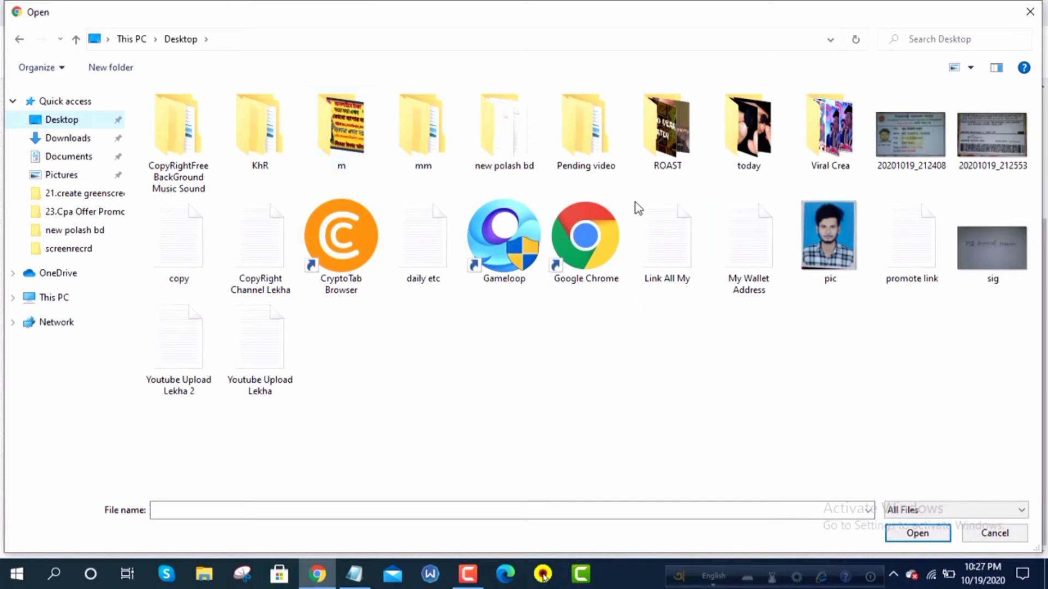
click(830, 240)
click(936, 534)
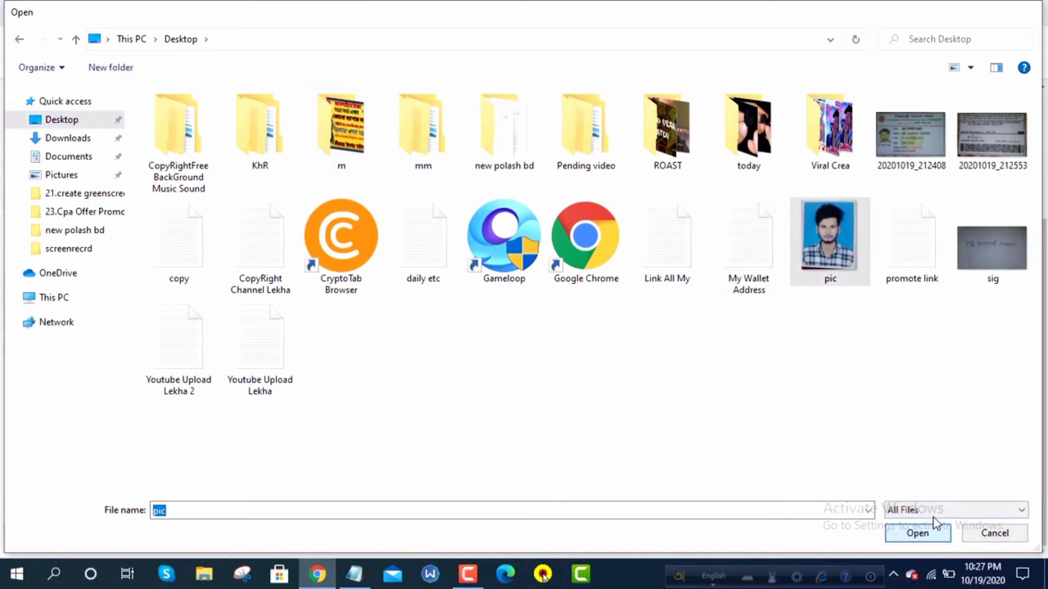
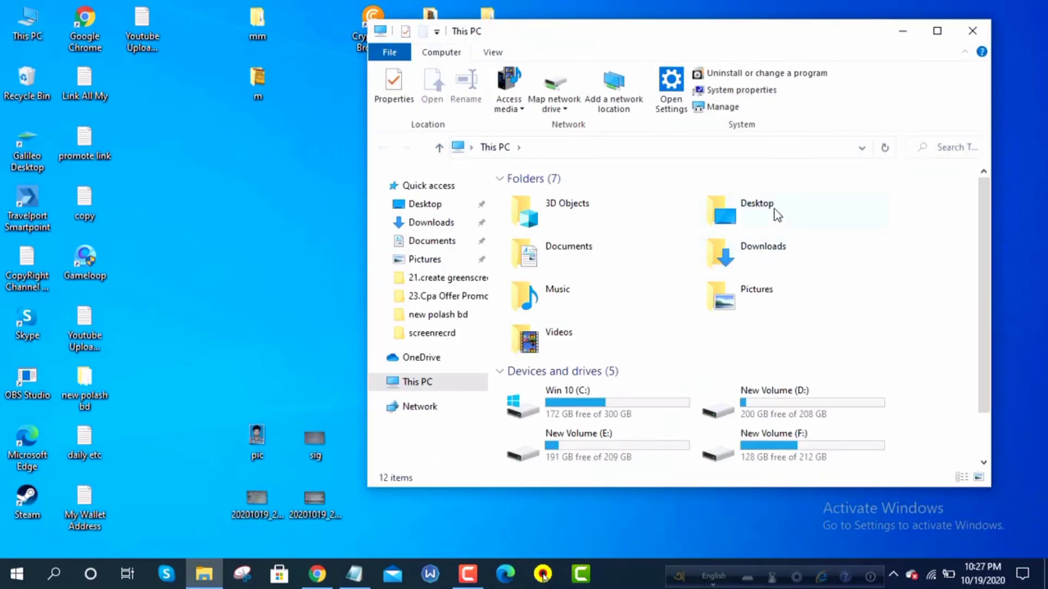
Preview the sig.jpg signature image from the Desktop, then close Explorer and Photos.
double_click(778, 215)
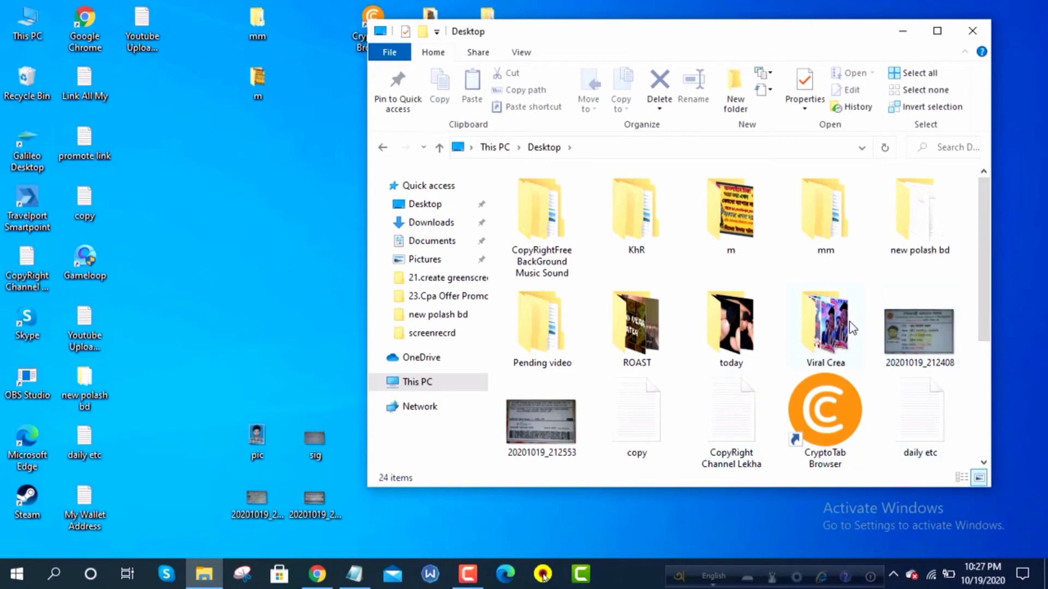
key(alt+F4)
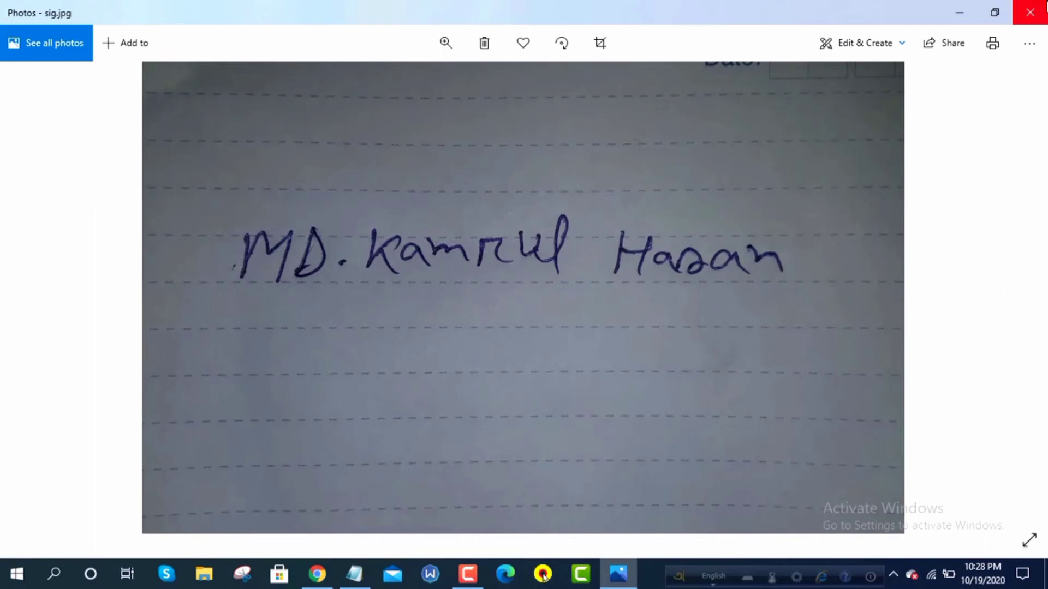
click(1030, 12)
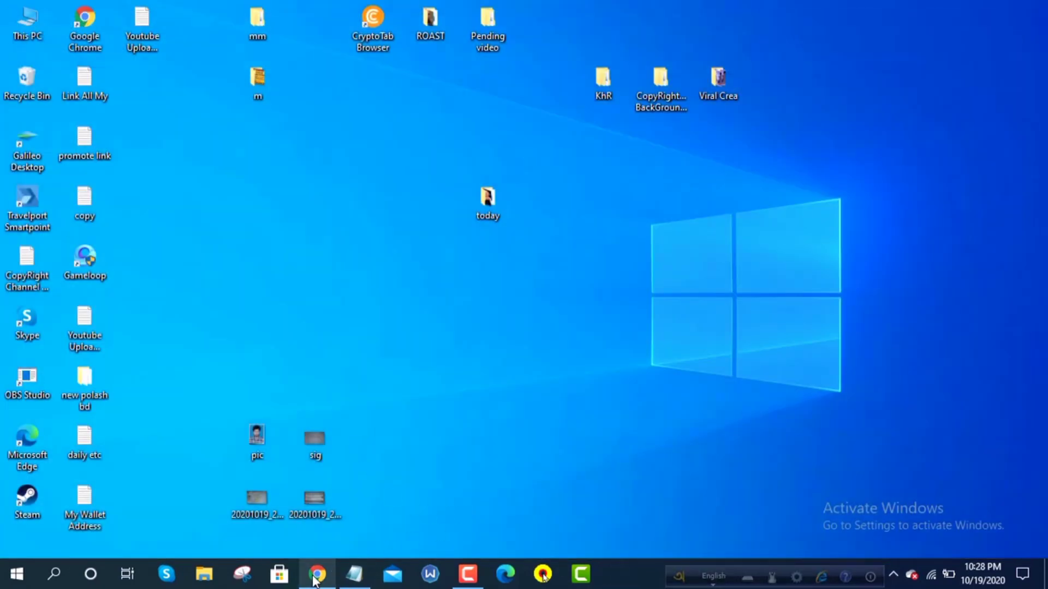
Attach sig.jpg as the signature in the LEDP registration form.
click(316, 576)
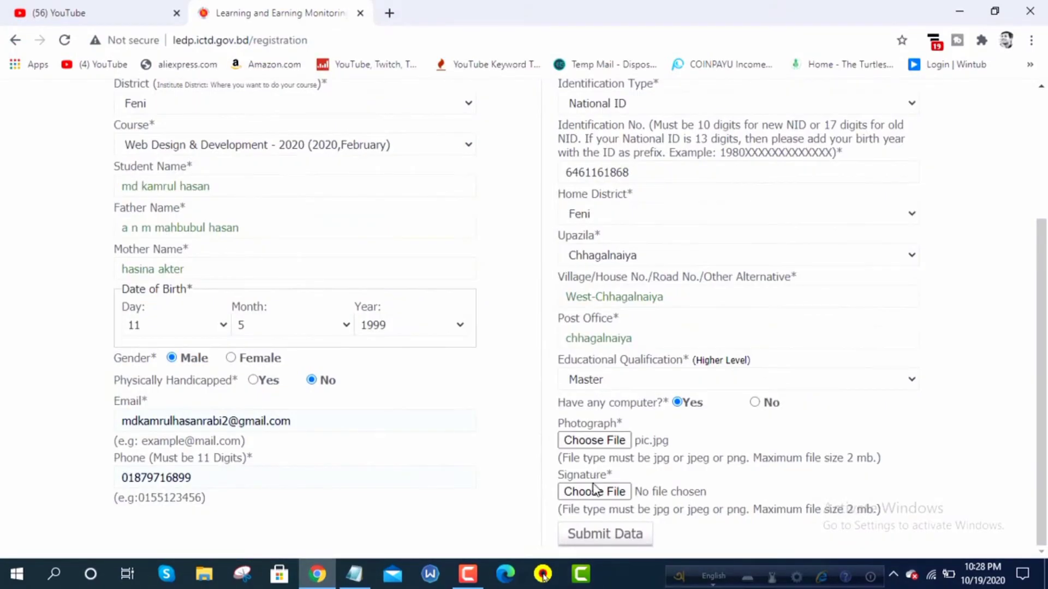
click(591, 493)
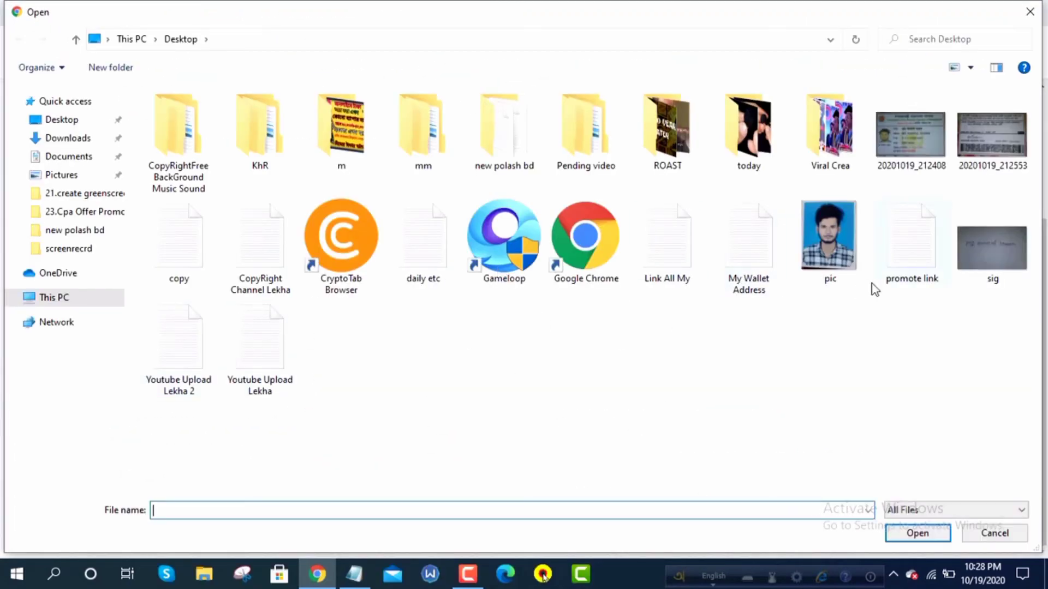
click(994, 251)
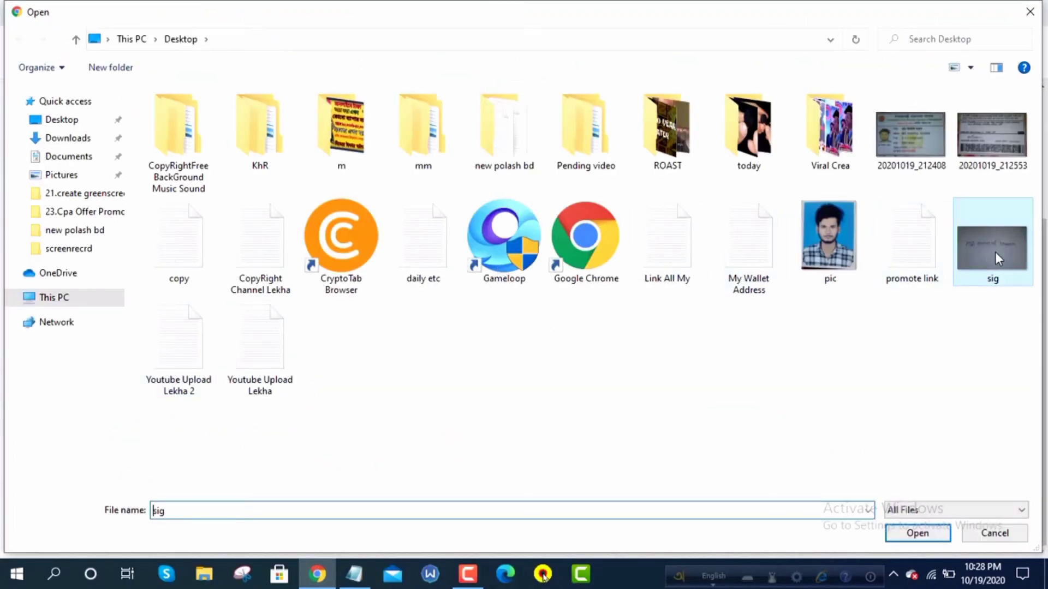
click(917, 534)
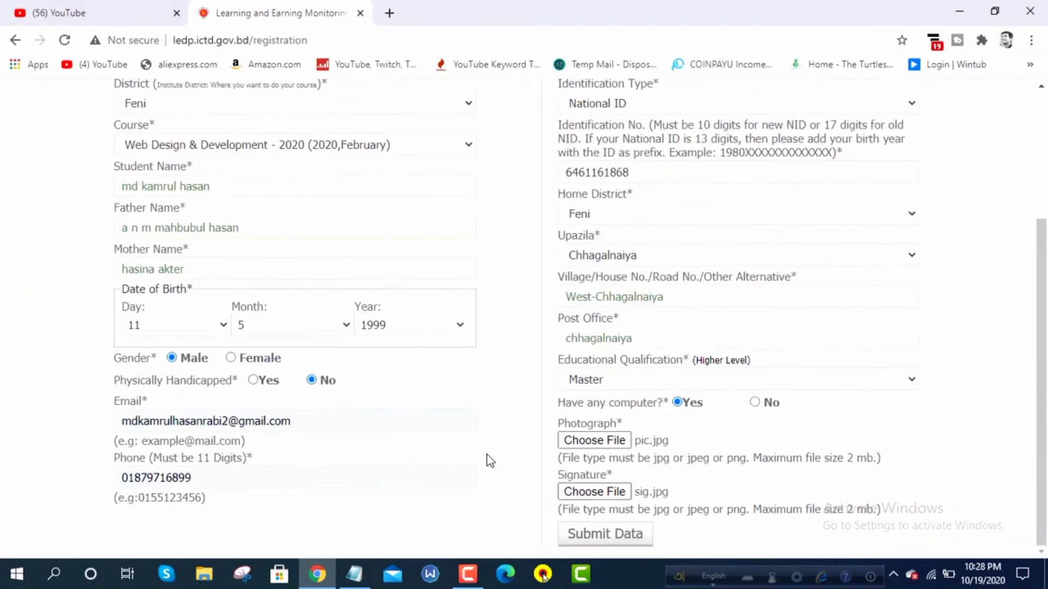
Submit the registration form to start the online exam.
click(630, 540)
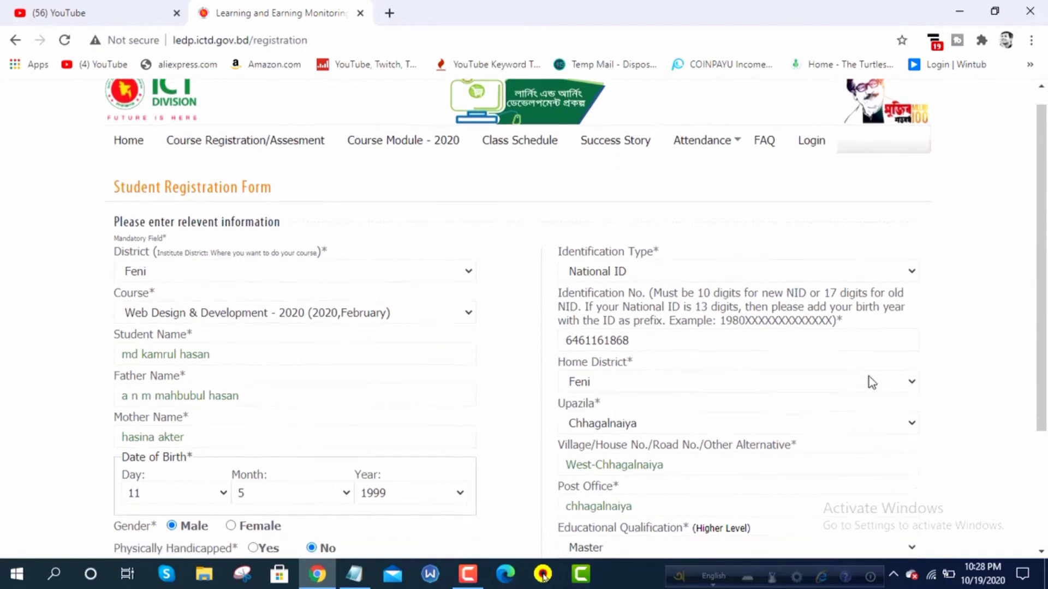
scroll(870, 381, down, 3)
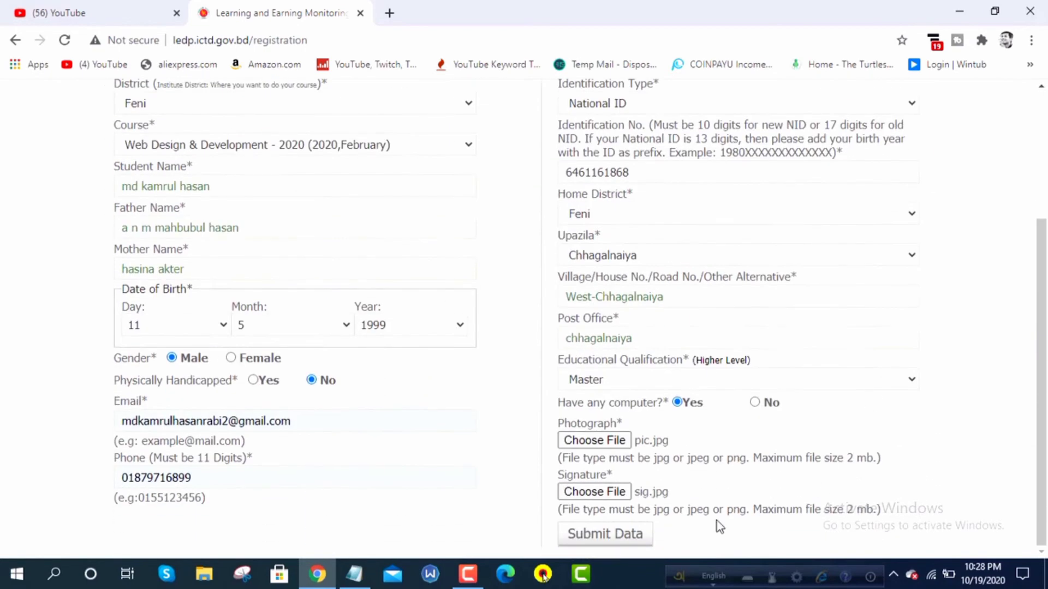
click(611, 542)
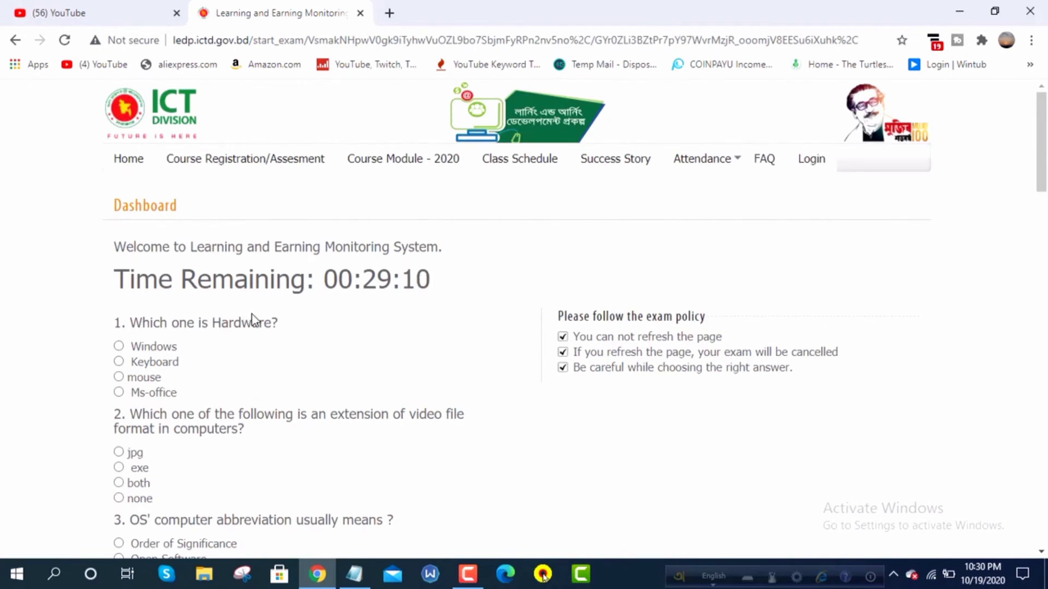
scroll(282, 324, down, 1)
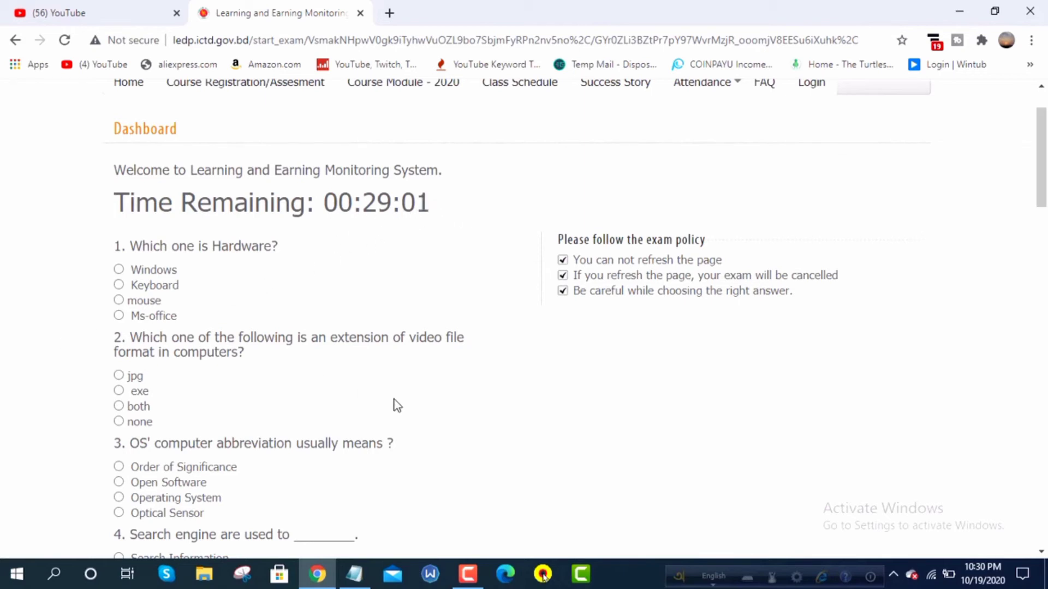
scroll(410, 376, down, 8)
scroll(411, 377, down, 10)
scroll(367, 363, down, 6)
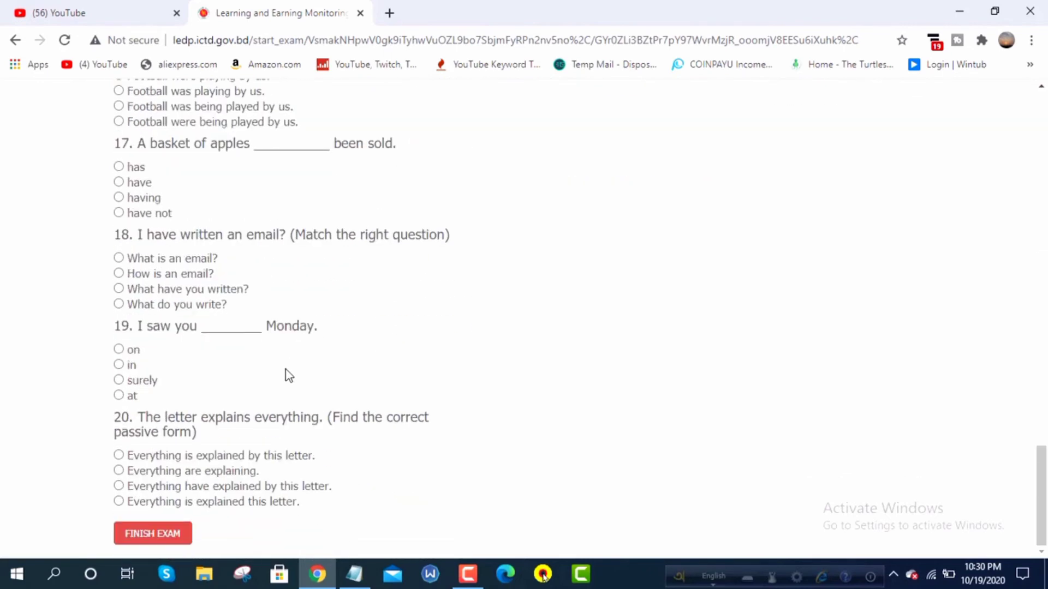
scroll(290, 375, up, 10)
scroll(288, 374, up, 11)
scroll(288, 374, up, 6)
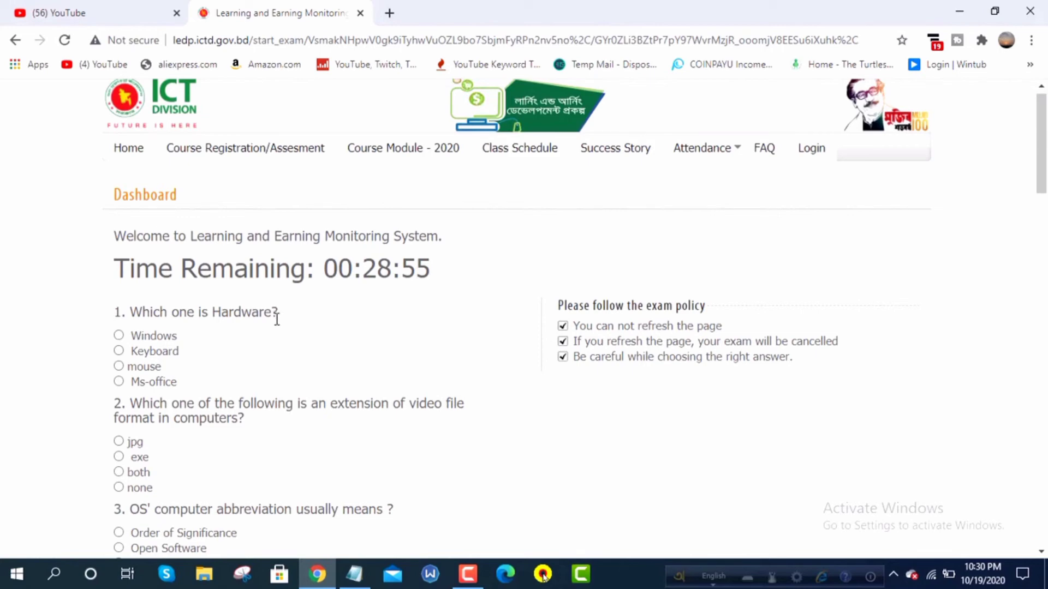
Mark Windows for question 1 and review the Google results and computer hardware article.
click(395, 15)
click(289, 15)
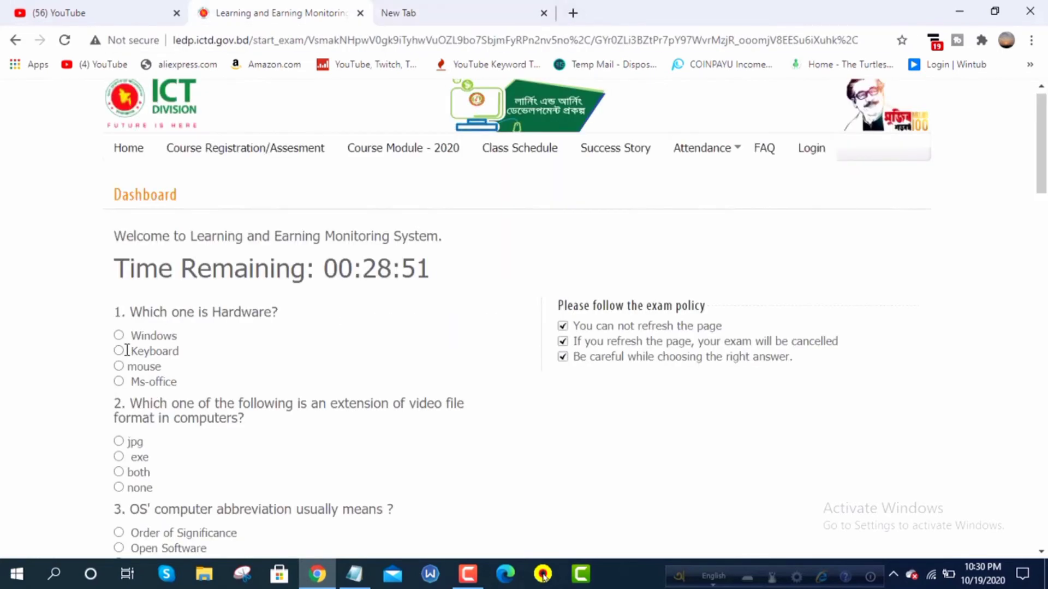
drag(282, 315, 231, 314)
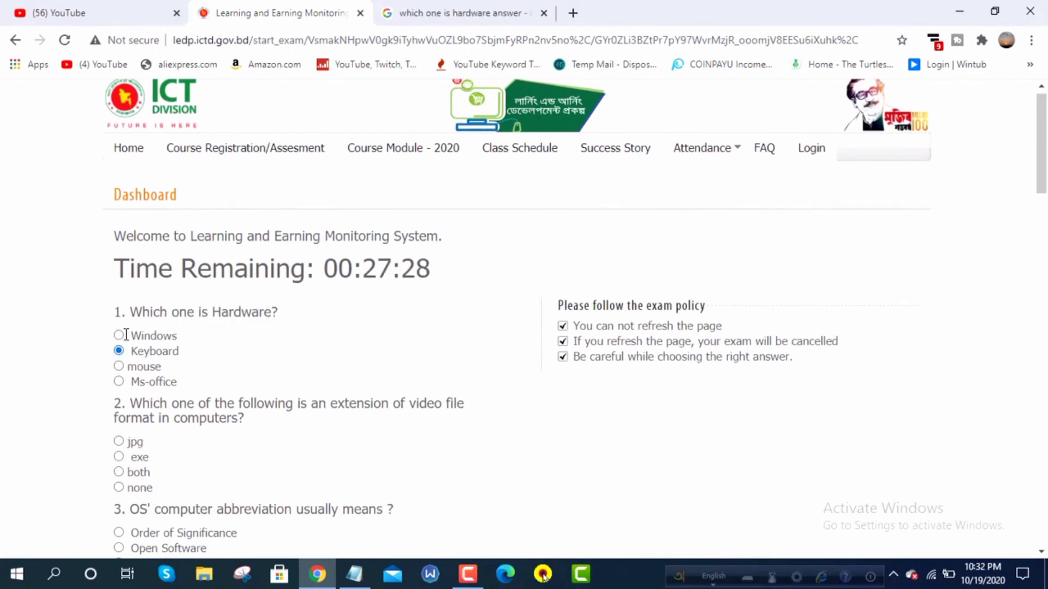
click(119, 336)
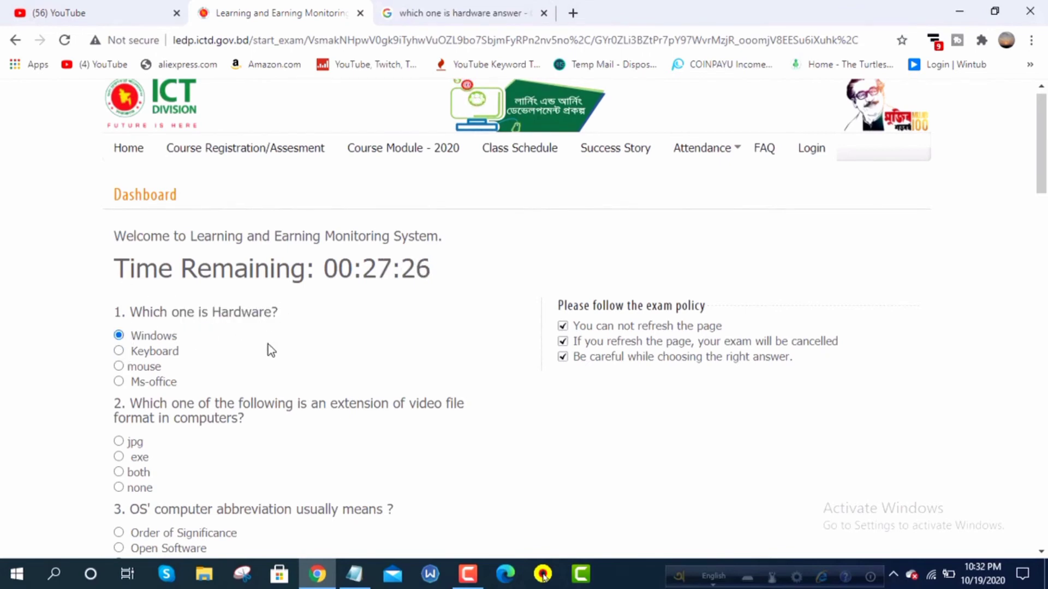
scroll(418, 382, down, 1)
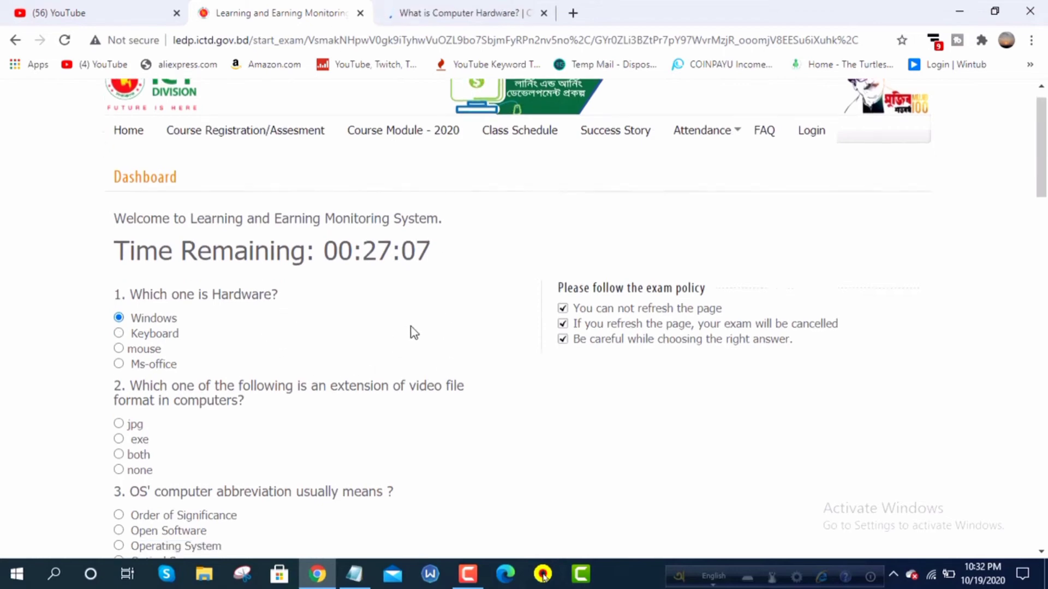
scroll(421, 331, down, 4)
scroll(457, 328, down, 4)
scroll(456, 328, up, 1)
scroll(456, 328, up, 9)
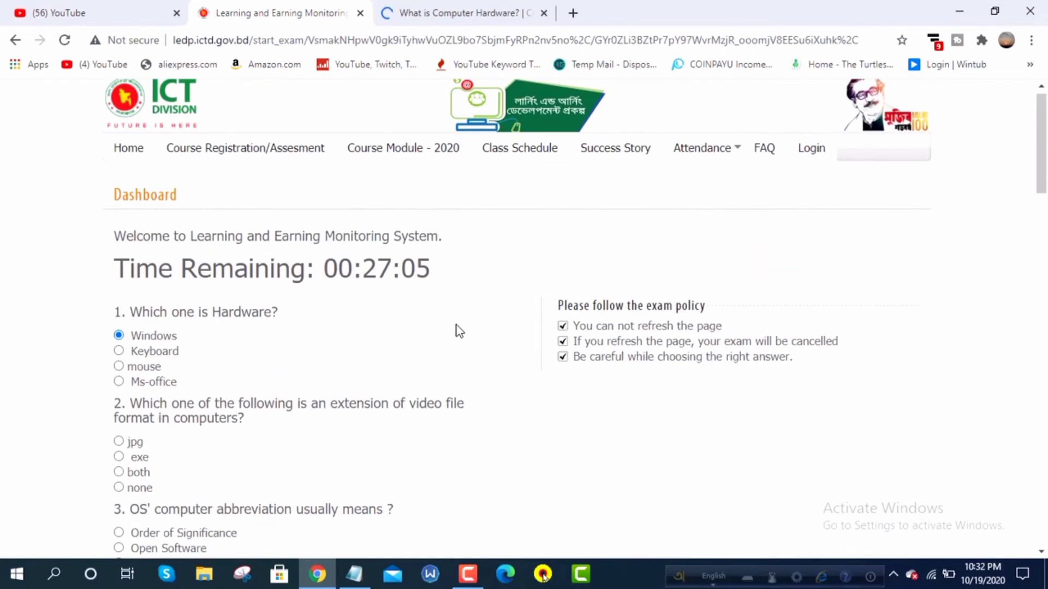
scroll(355, 309, down, 7)
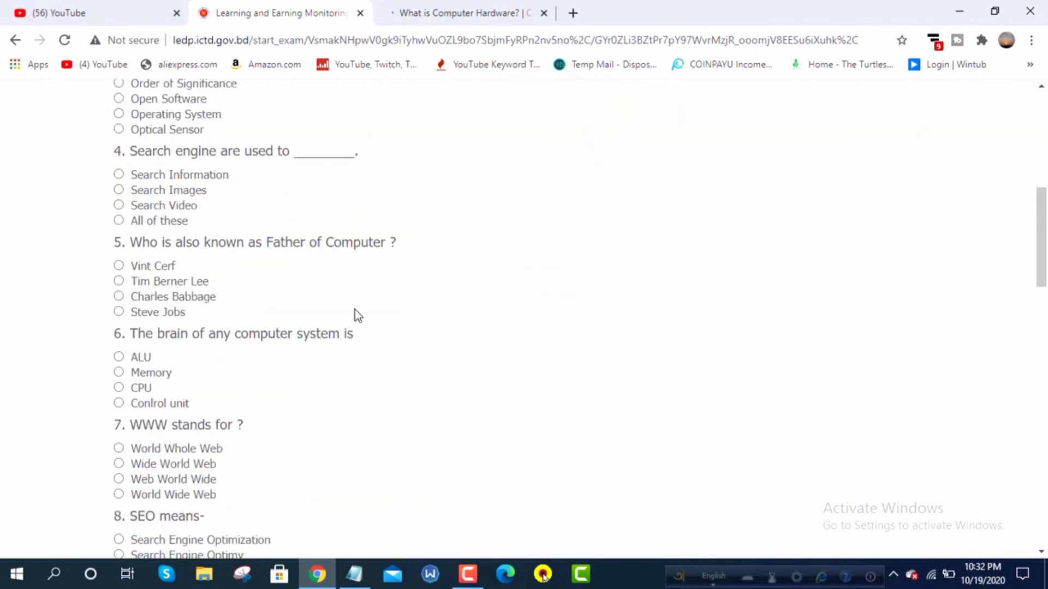
scroll(358, 310, down, 5)
scroll(367, 312, down, 3)
scroll(365, 312, down, 5)
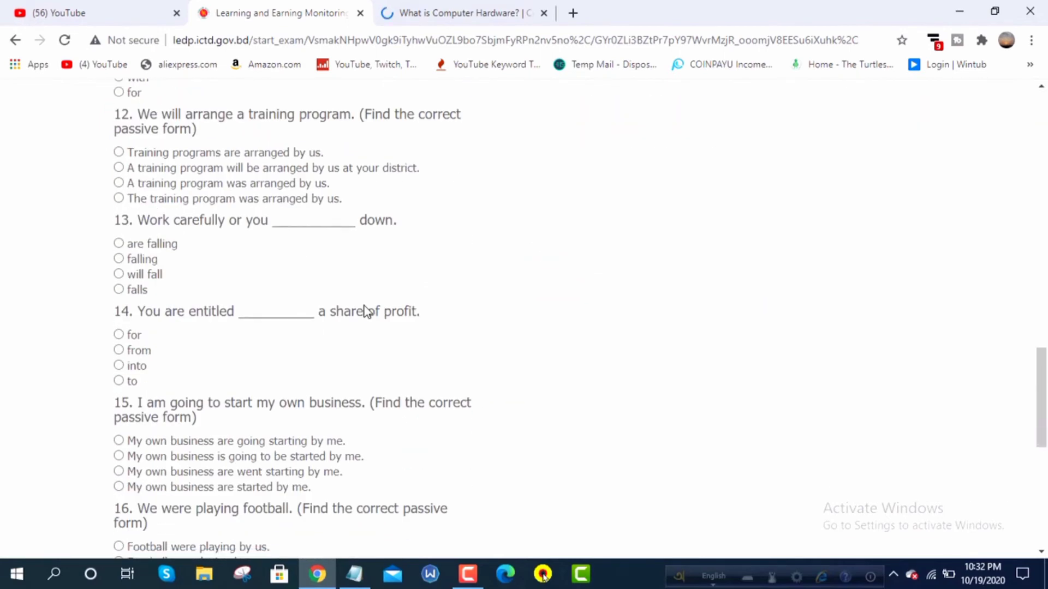
scroll(366, 312, down, 1)
scroll(365, 309, down, 4)
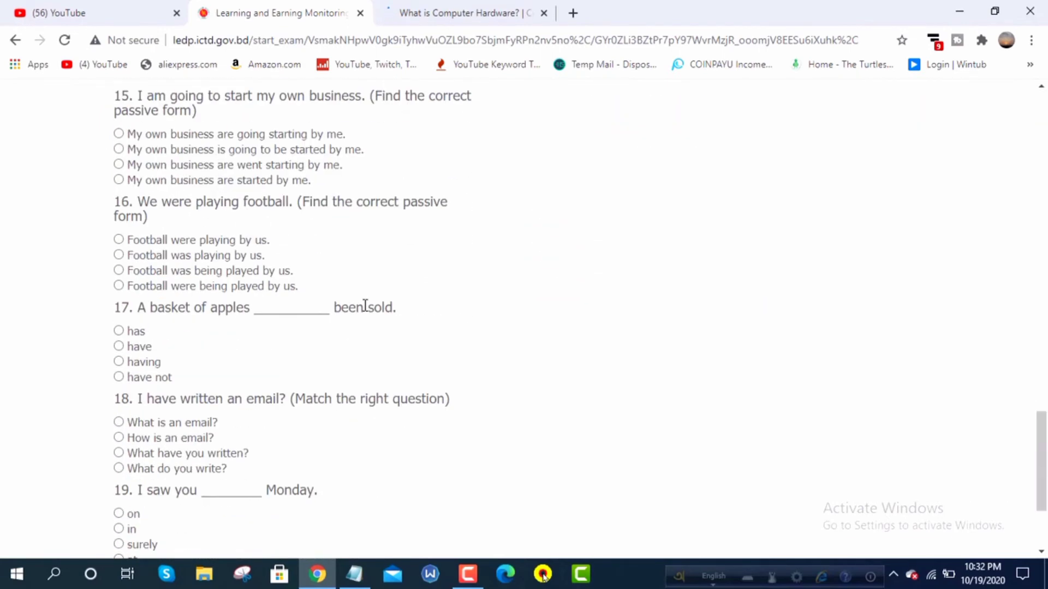
scroll(366, 306, up, 10)
scroll(366, 305, up, 1)
scroll(366, 306, up, 10)
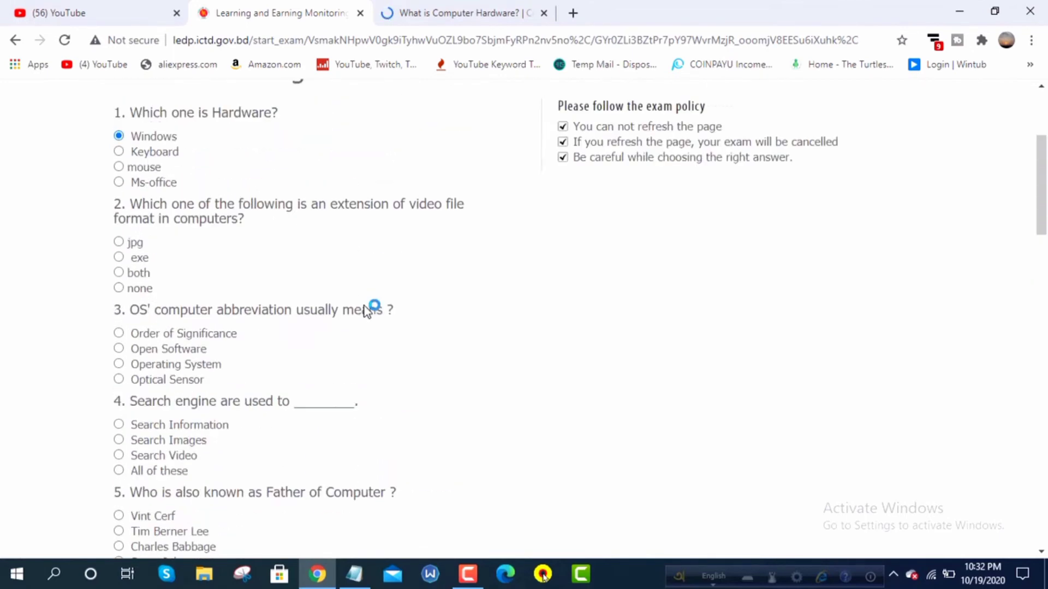
scroll(367, 309, up, 4)
click(440, 13)
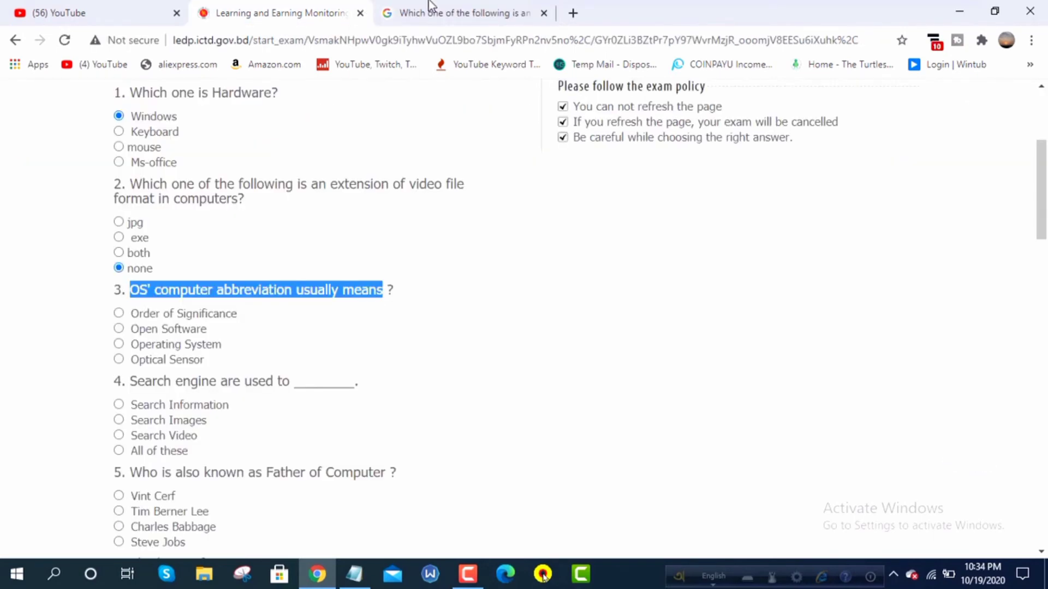
click(428, 10)
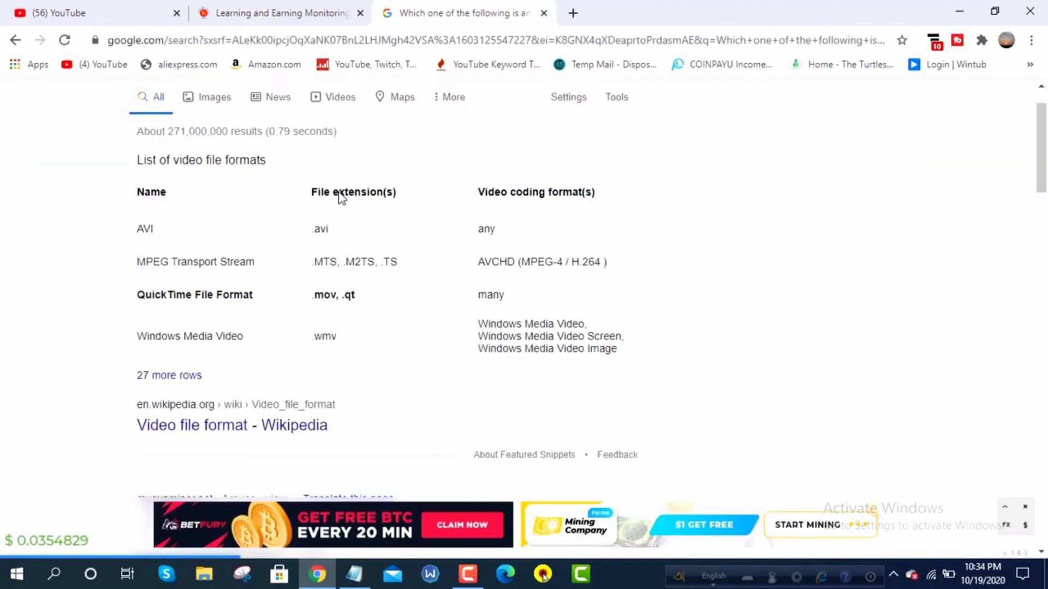
Google question 3's wording, then mark Operating System (Q3) and Search Information (Q4).
scroll(341, 198, up, 1)
triple_click(515, 114)
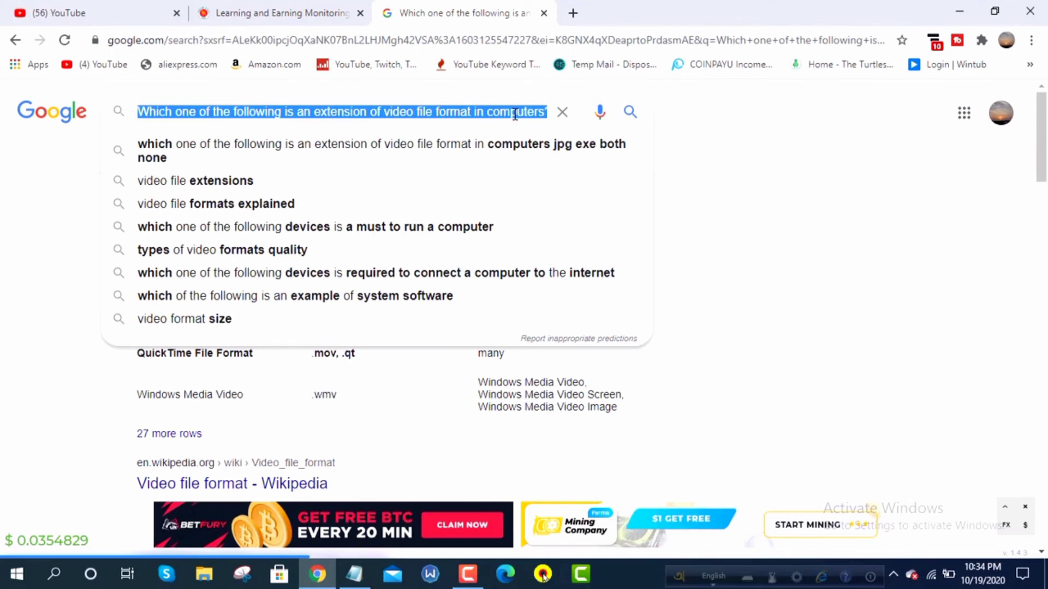
text(OS' computer abbreviation usually means)
key(Return)
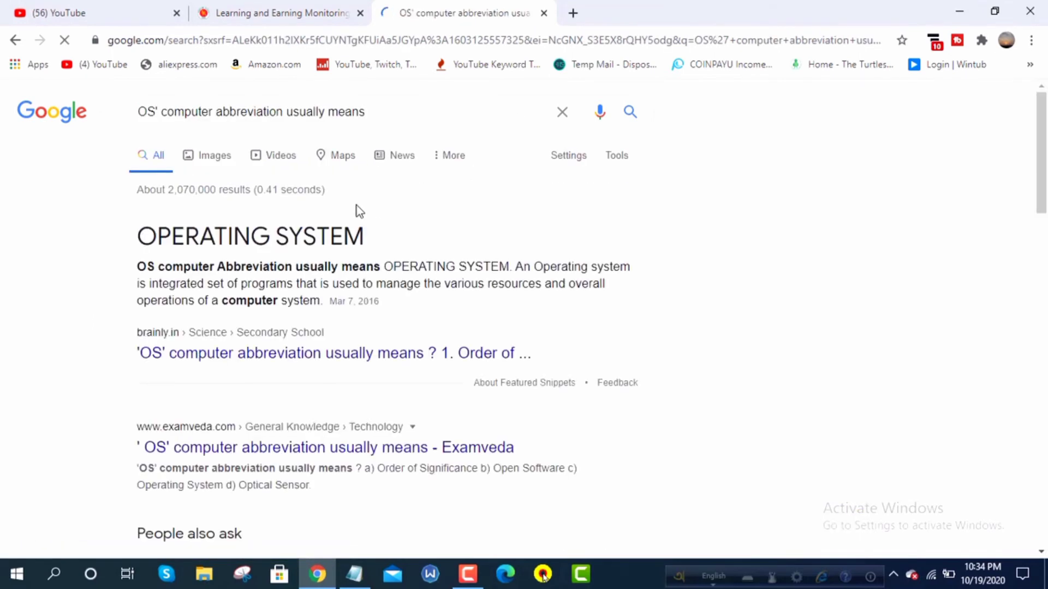
click(289, 6)
click(195, 345)
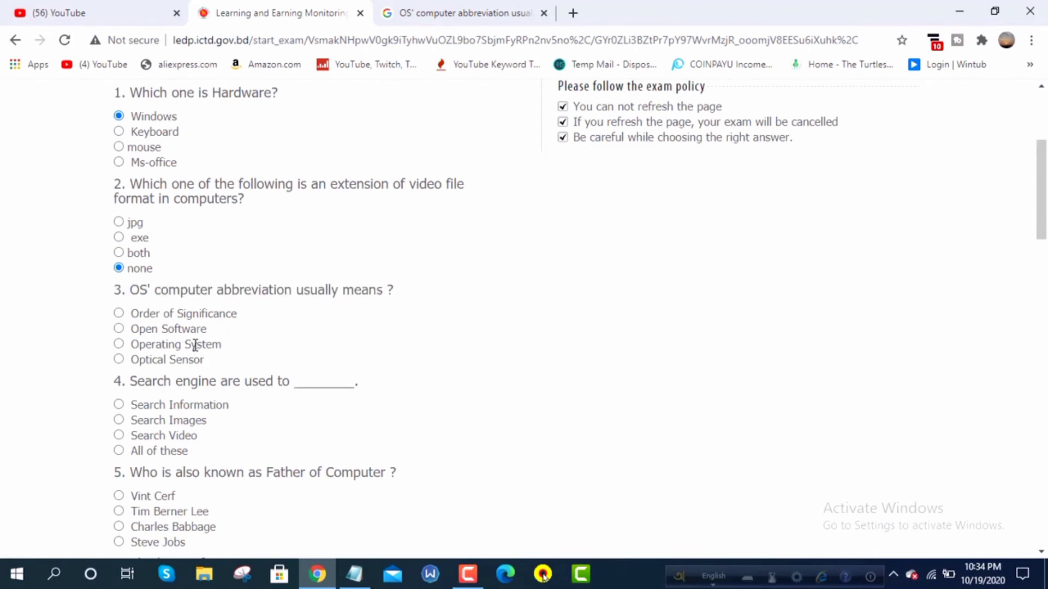
click(118, 347)
scroll(354, 314, down, 1)
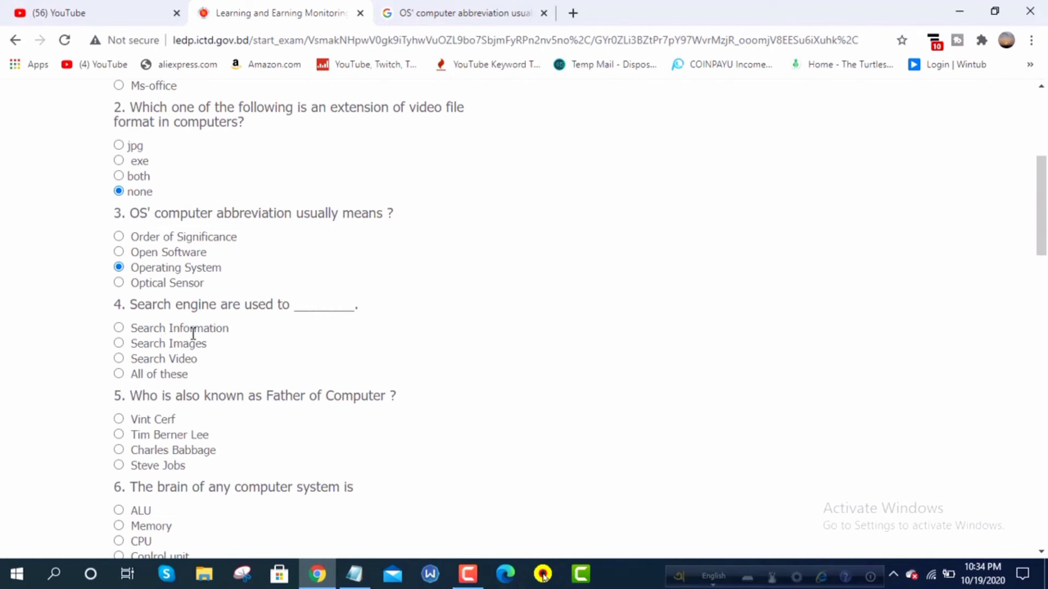
click(120, 328)
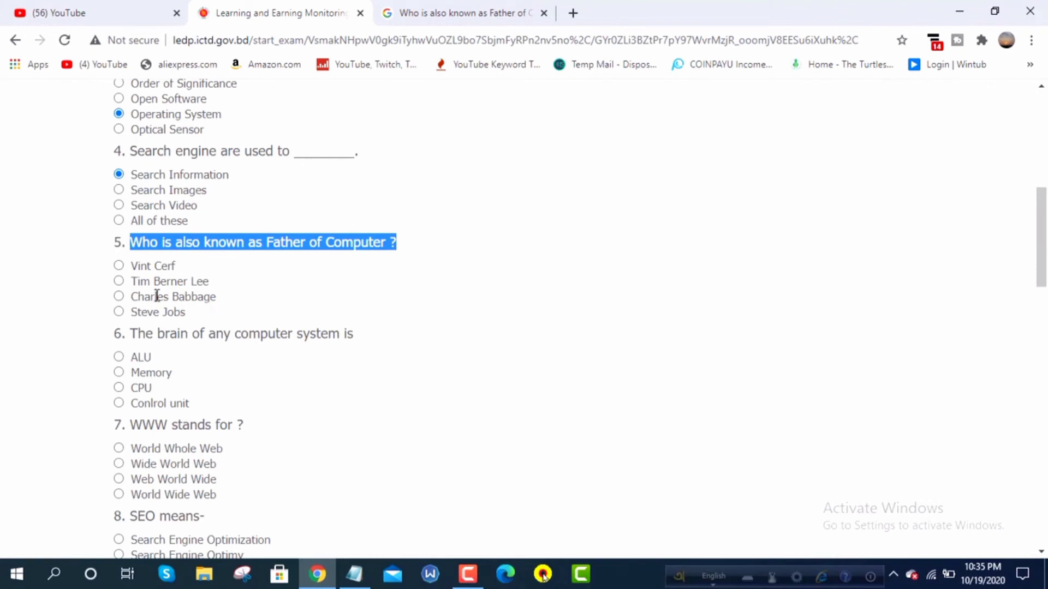
Check the Google results for question 5 and mark Charles Babbage.
click(197, 281)
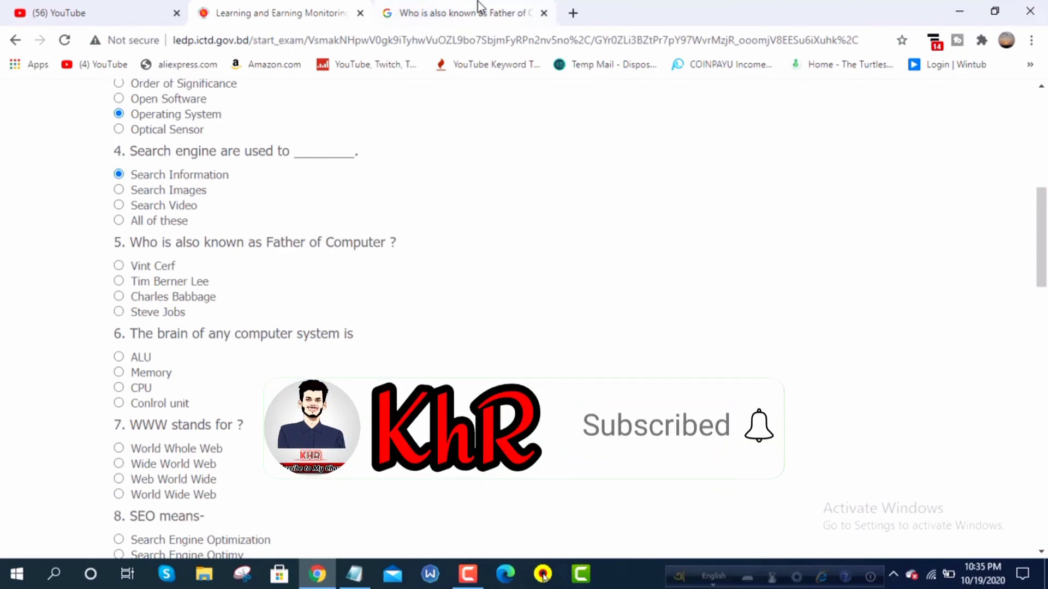
click(480, 8)
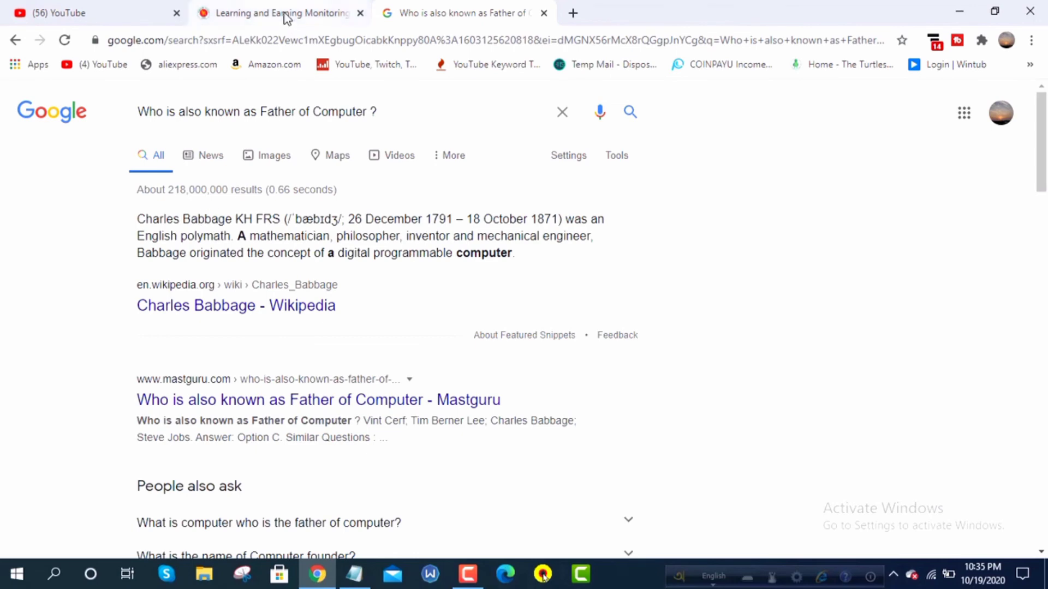
click(287, 13)
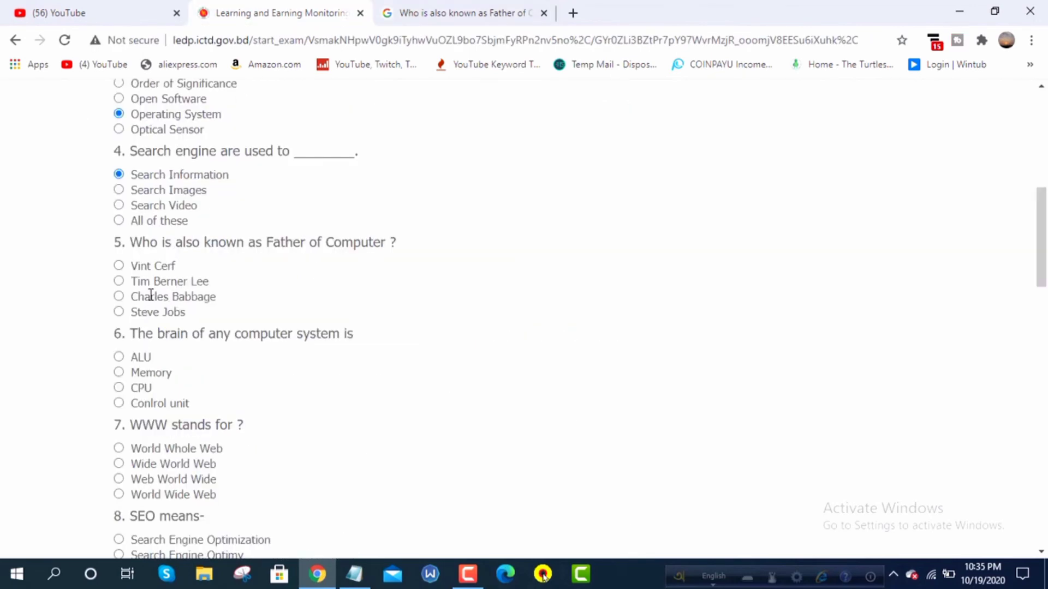
click(119, 297)
Search question 6 on Google and mark CPU as its answer.
scroll(320, 321, down, 1)
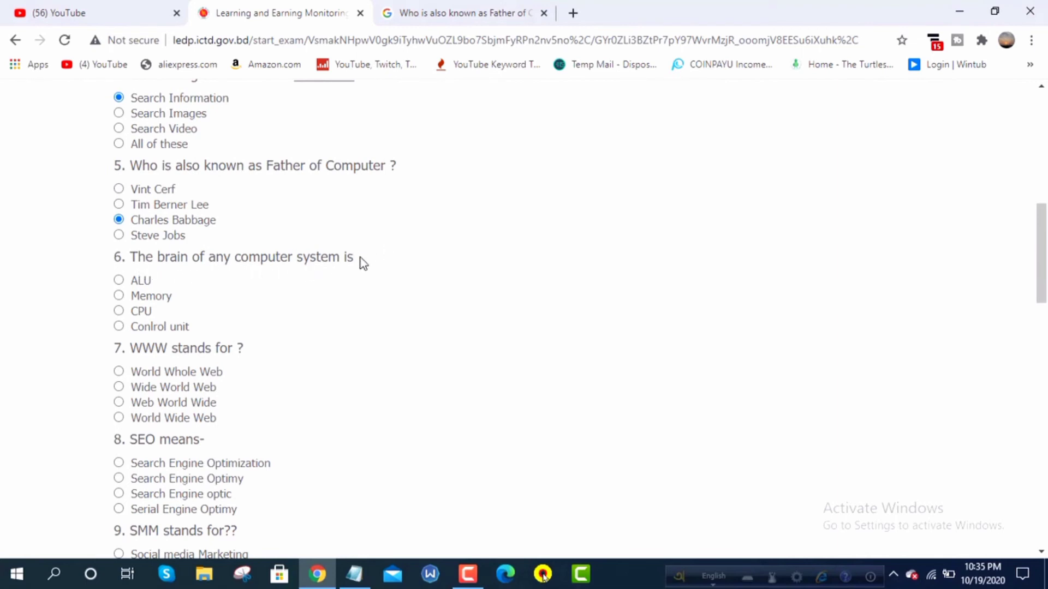
drag(356, 258, 130, 258)
key(ctrl+c)
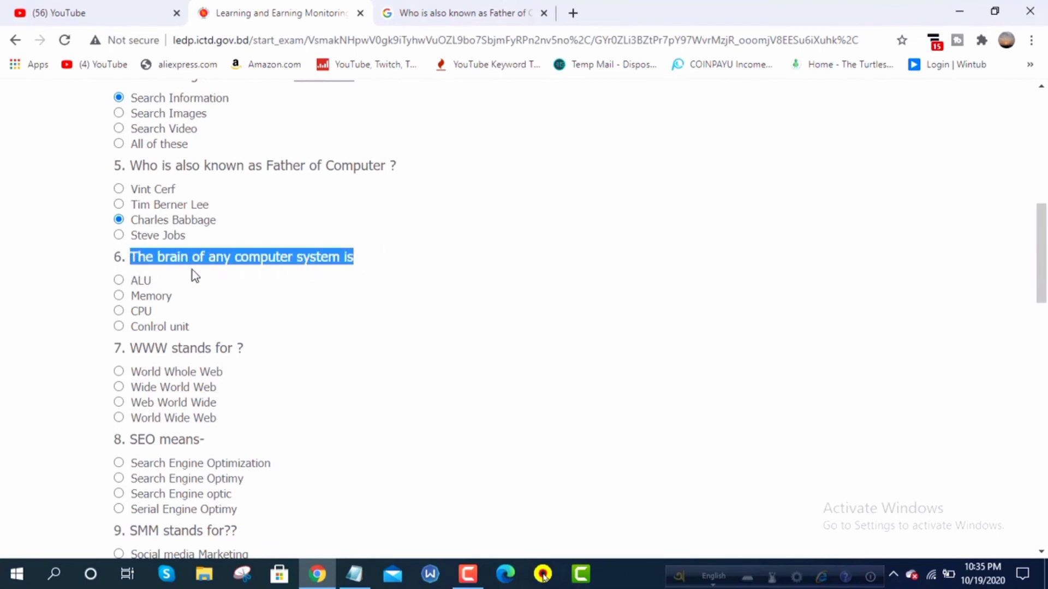
click(437, 12)
triple_click(341, 116)
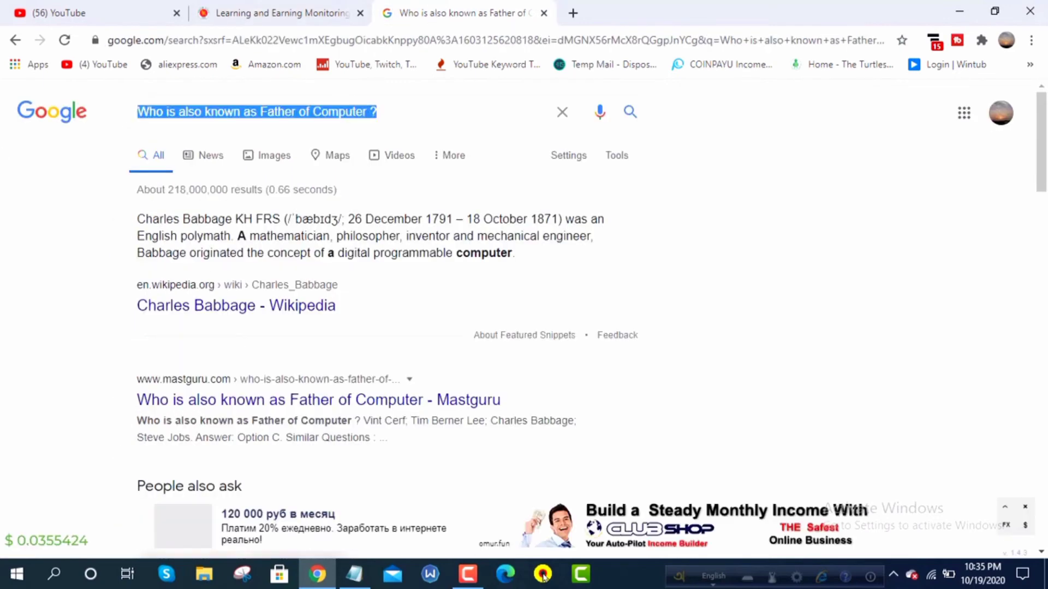
key(ctrl+v)
click(338, 144)
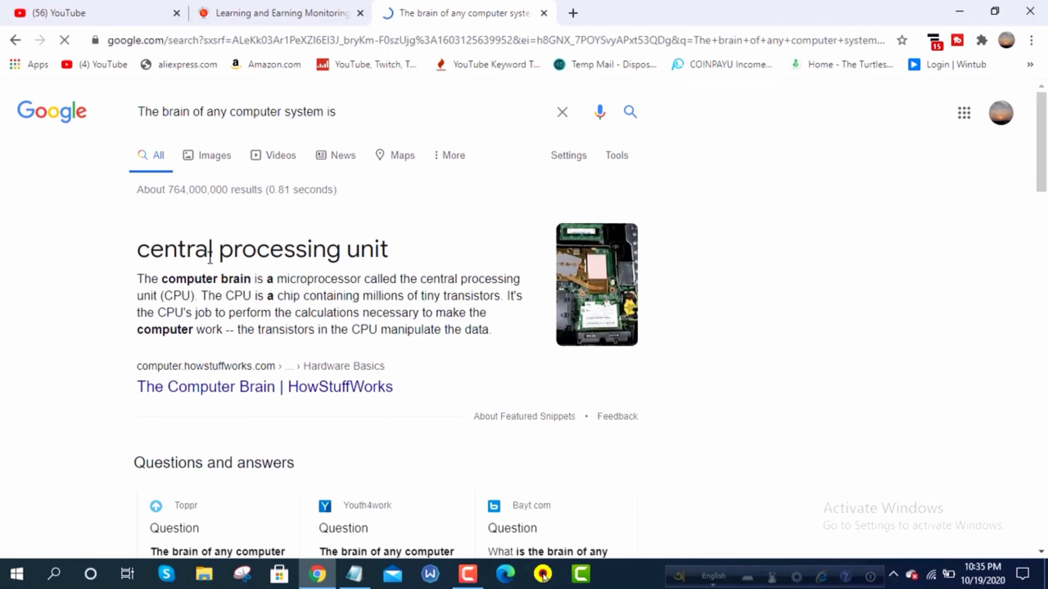
click(296, 7)
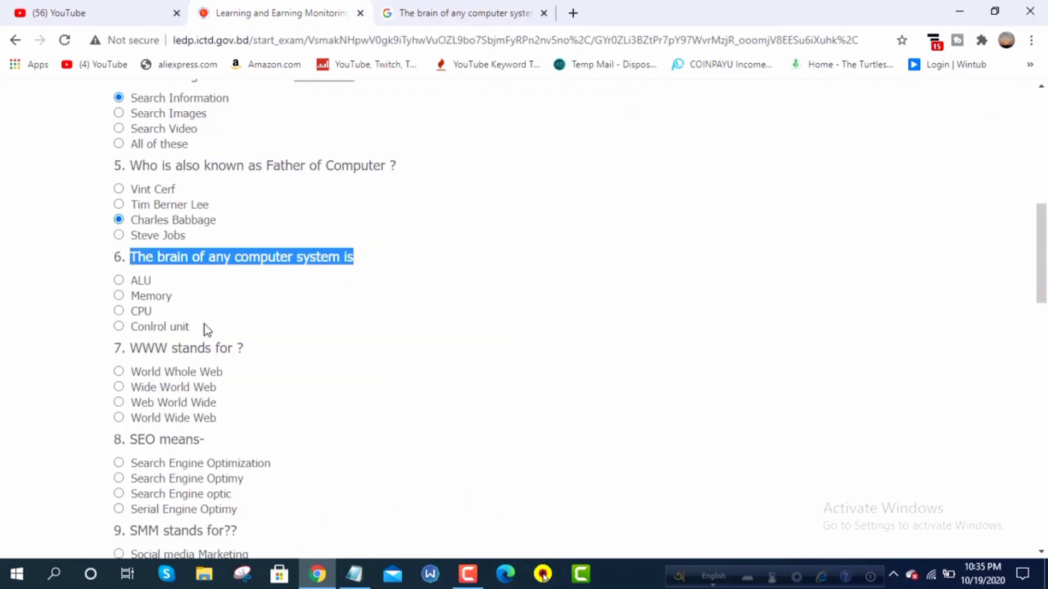
click(119, 311)
scroll(410, 289, down, 2)
scroll(411, 292, down, 1)
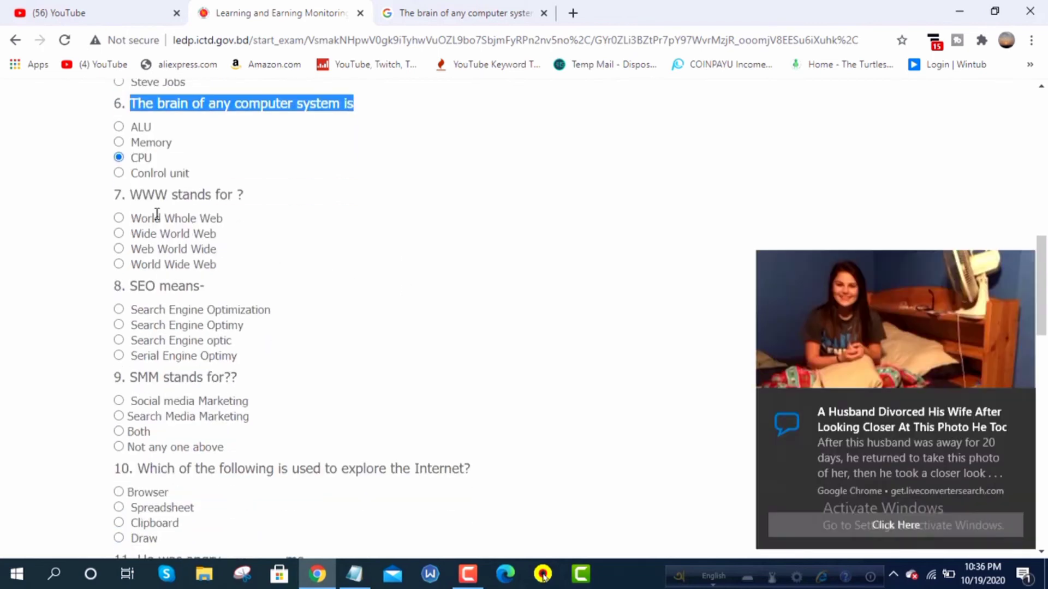
click(134, 265)
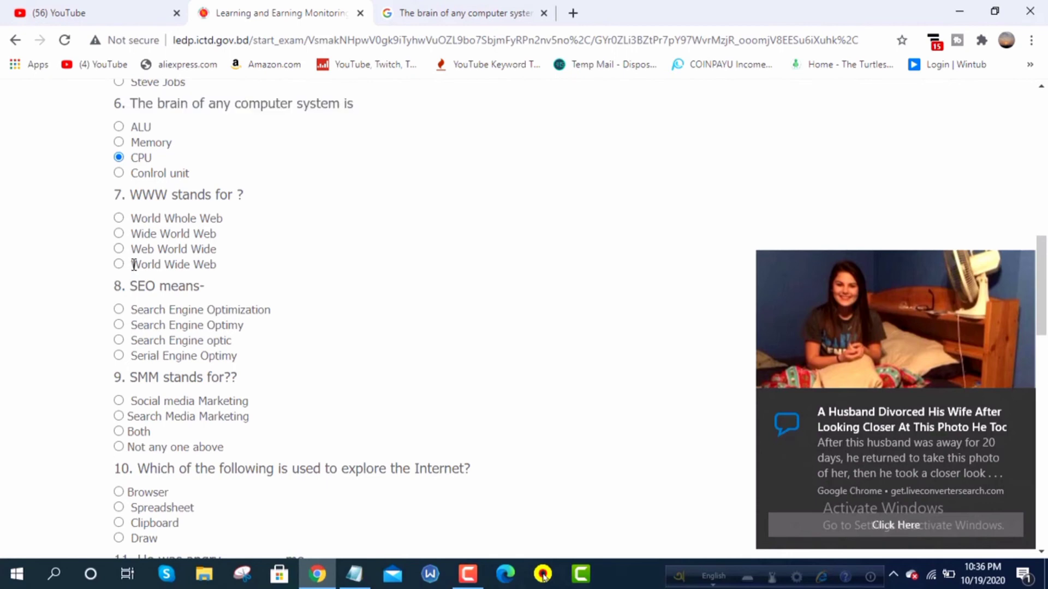
Mark World Wide Web as the answer to question 7.
click(118, 264)
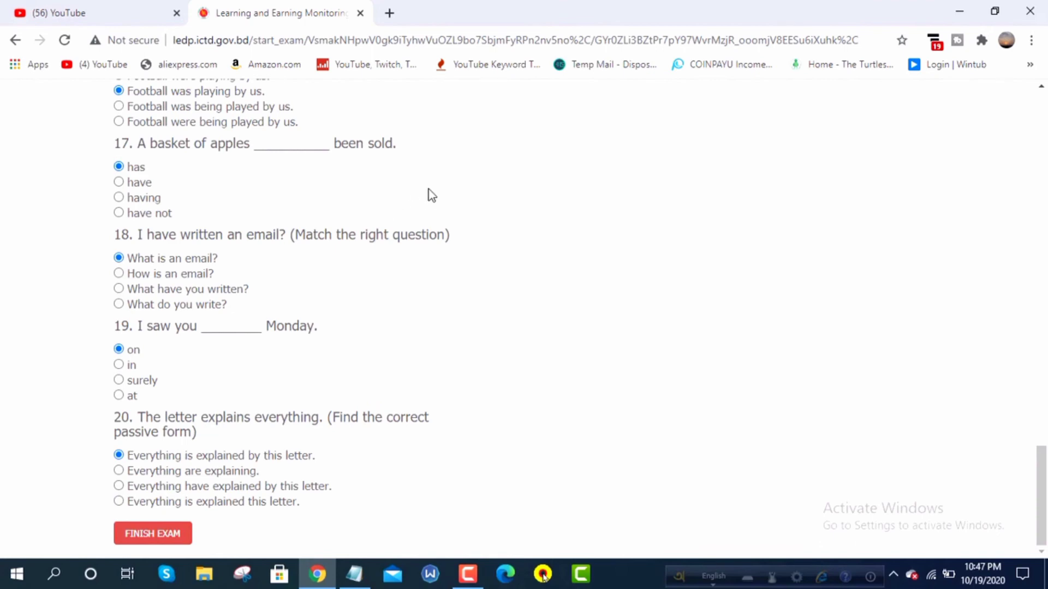
scroll(451, 265, up, 10)
scroll(451, 265, up, 8)
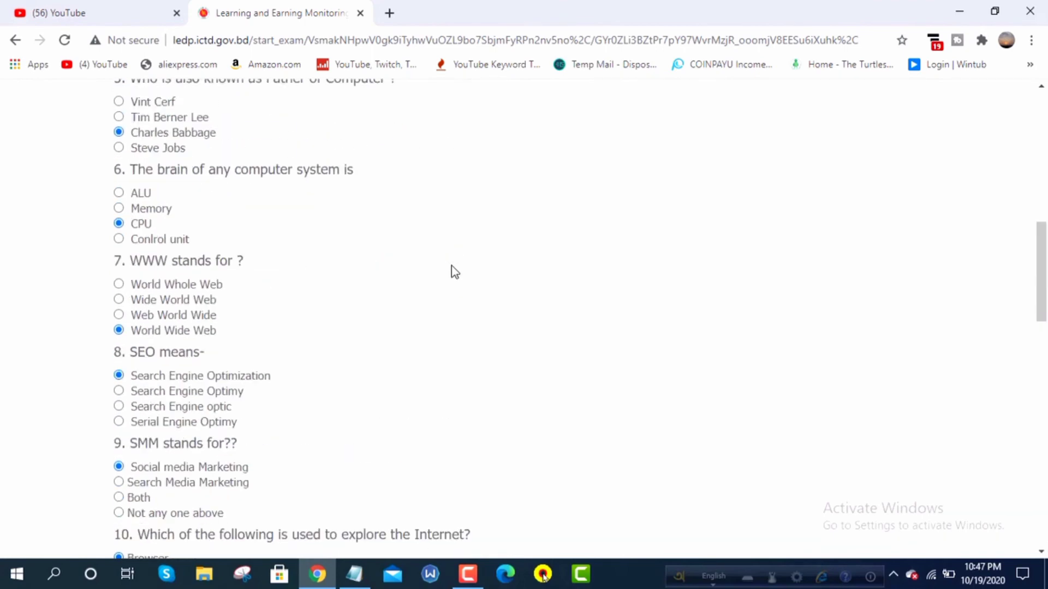
scroll(451, 265, down, 10)
scroll(428, 275, down, 8)
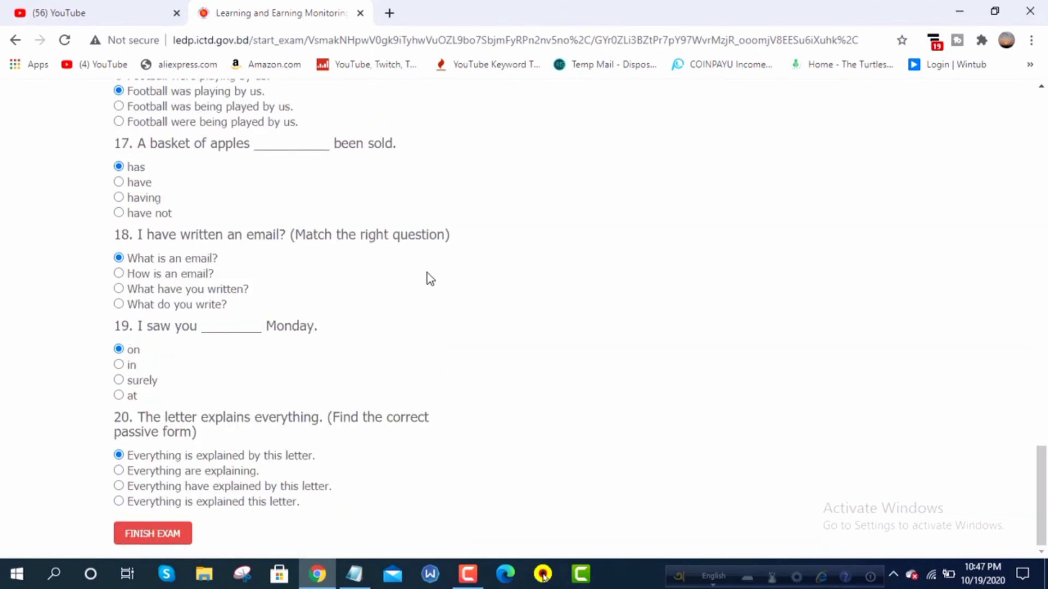
Finish the exam and select the Congratulations pass message, then launch Snipping Tool.
click(166, 535)
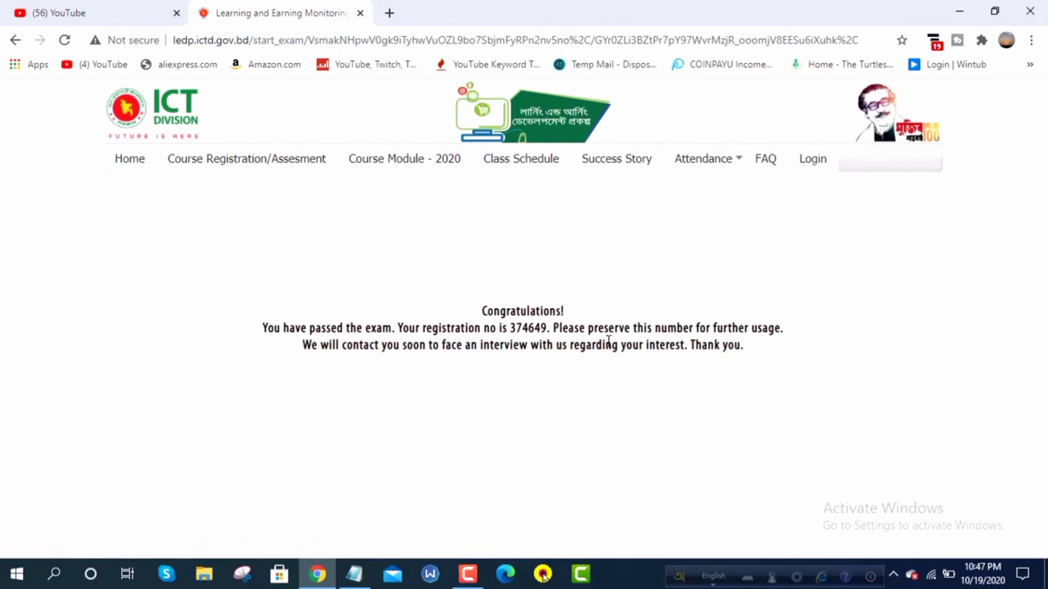
drag(240, 309, 756, 347)
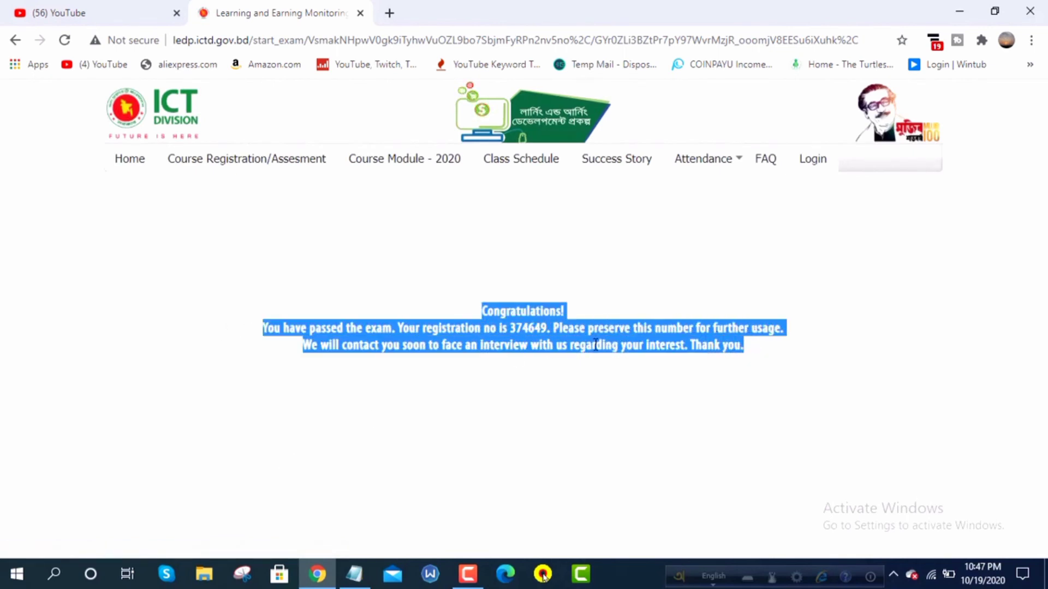
click(247, 574)
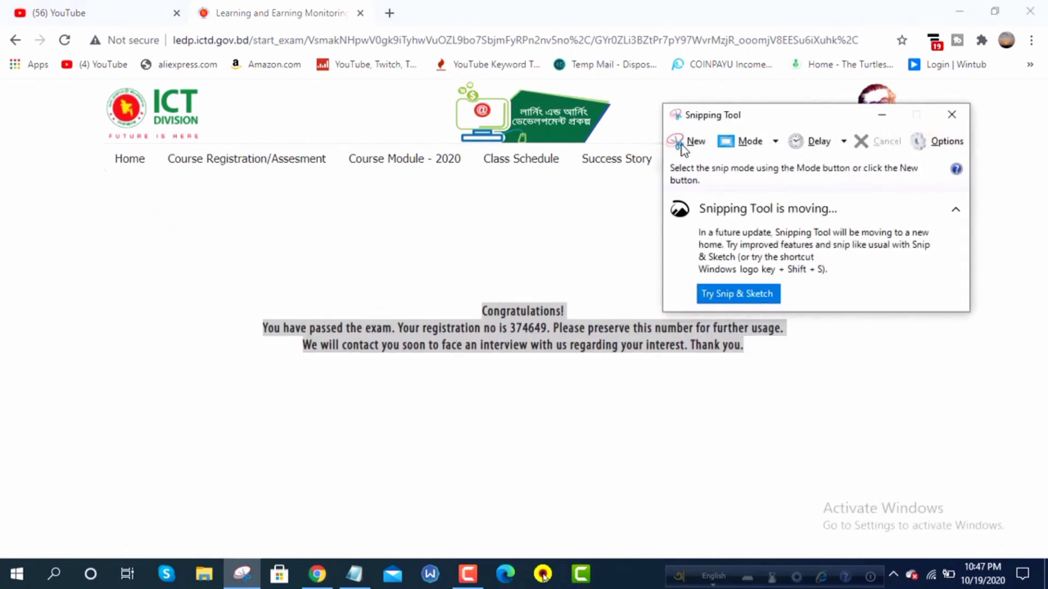
Capture a window snip of the Chrome exam result page.
click(682, 140)
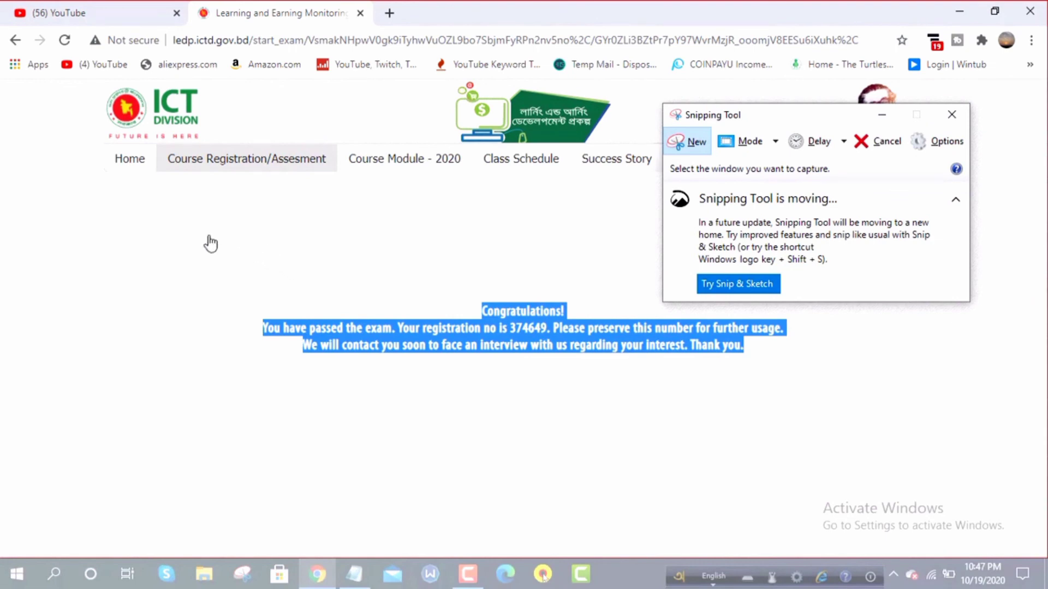
click(207, 212)
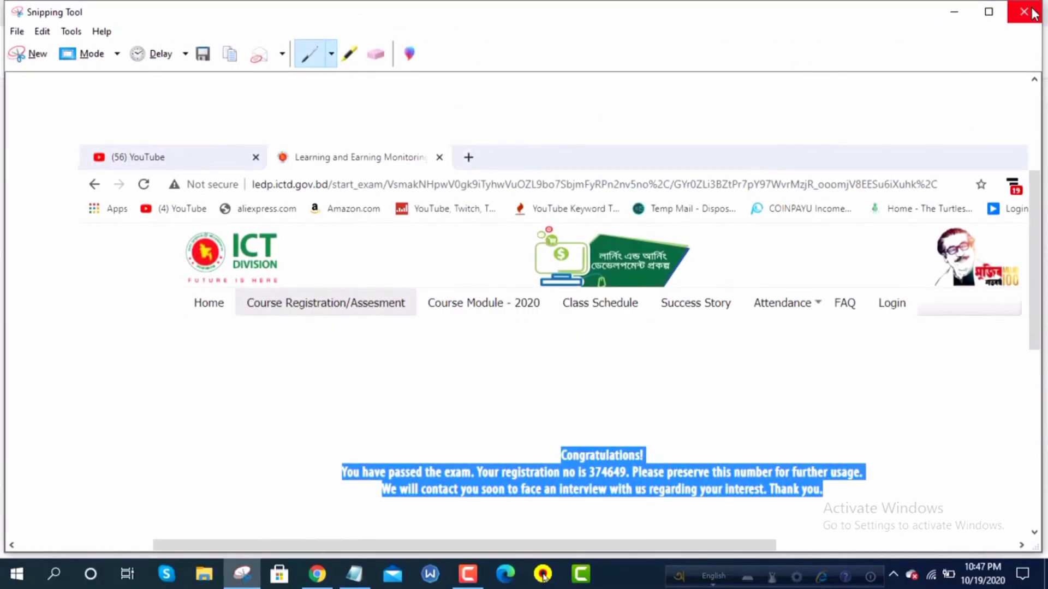
click(1024, 12)
Save the snip as the PNG 'exam' in screenrecrd and close Snipping Tool.
click(515, 297)
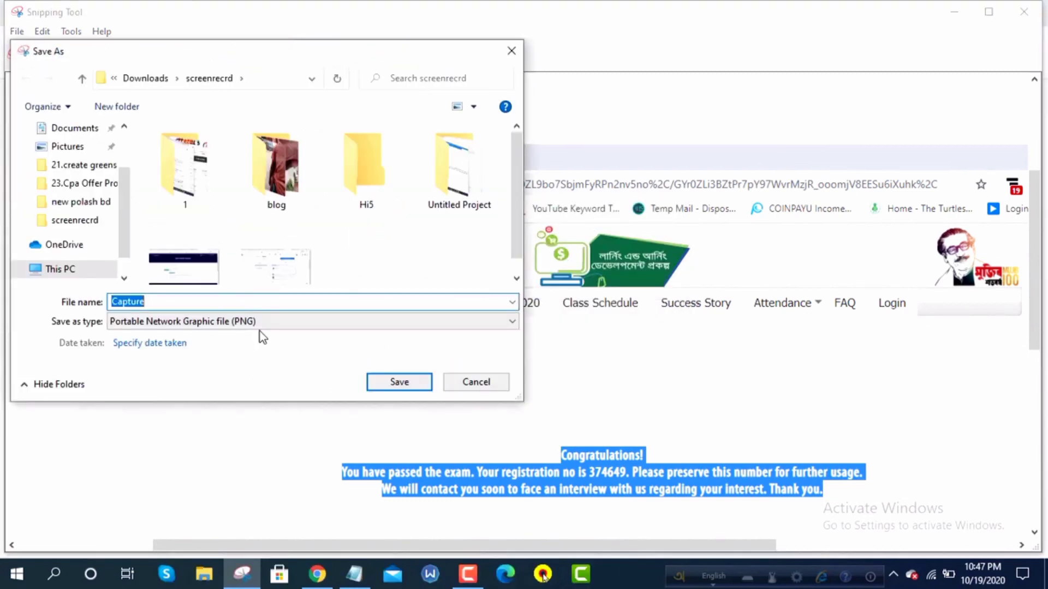
key(BackSpace)
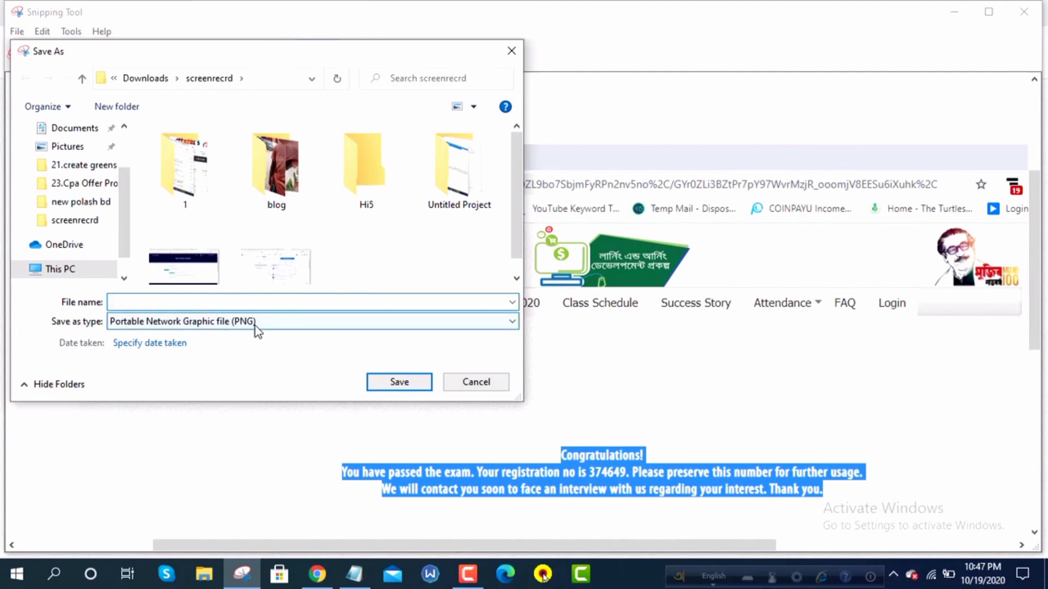
text(exam)
key(Return)
click(1023, 11)
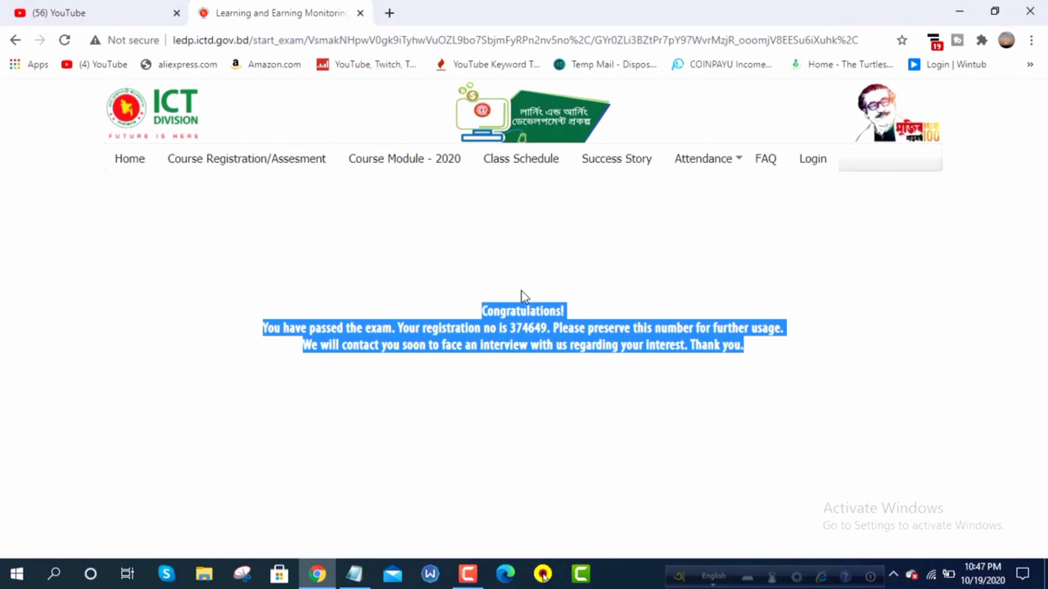